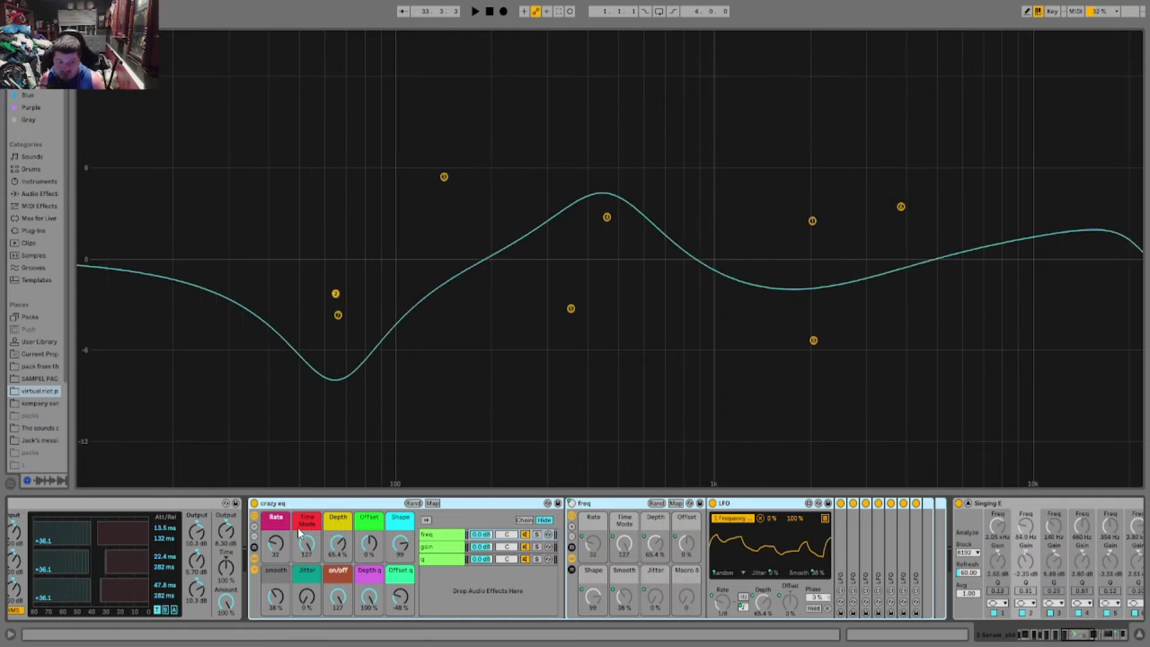
- Select the Vocoder in the device chain and audition the bass with the Vocoder switched off
left_click(1078, 631)
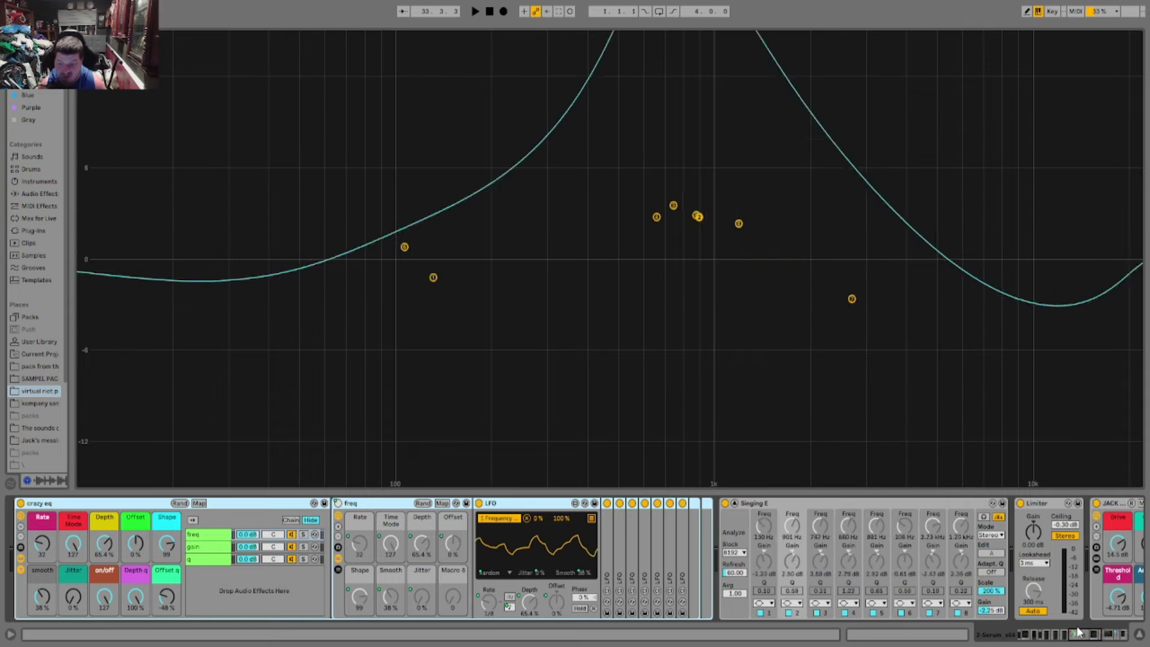
left_click_drag(1092, 636, 1086, 639)
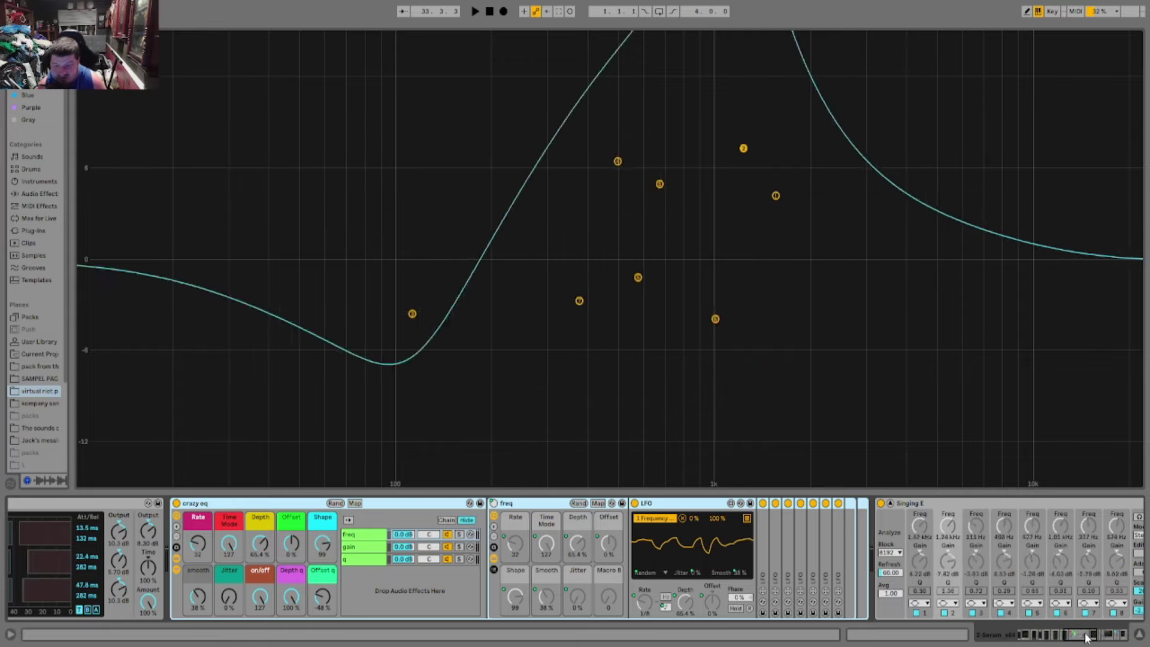
left_click_drag(1084, 634, 1024, 633)
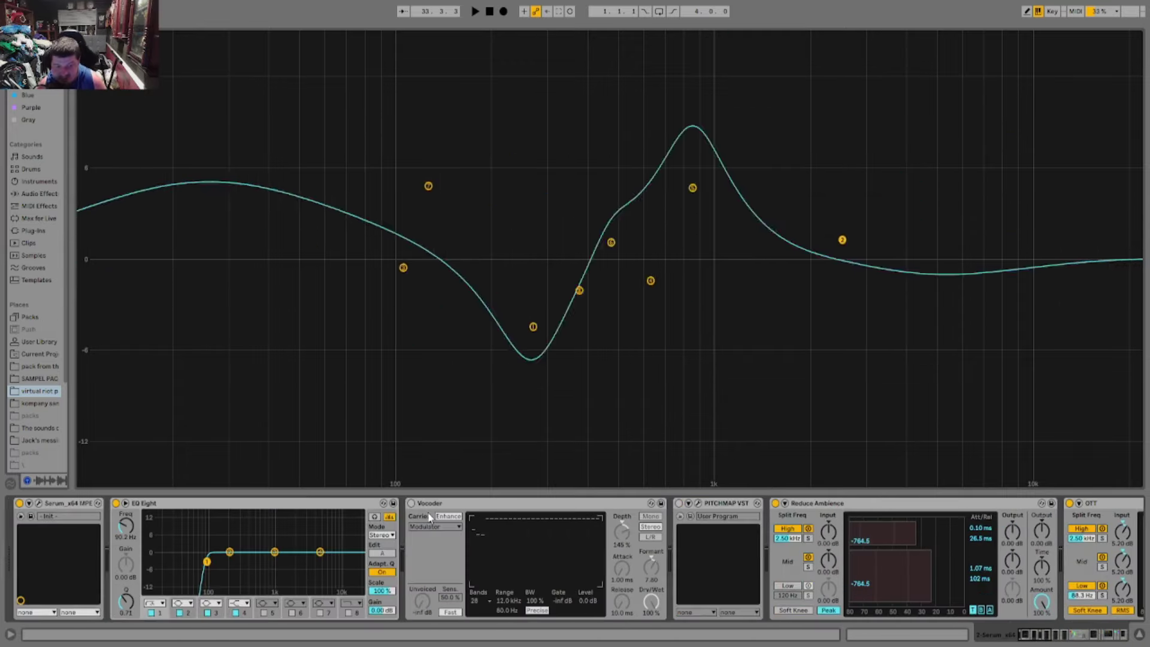
left_click(493, 529)
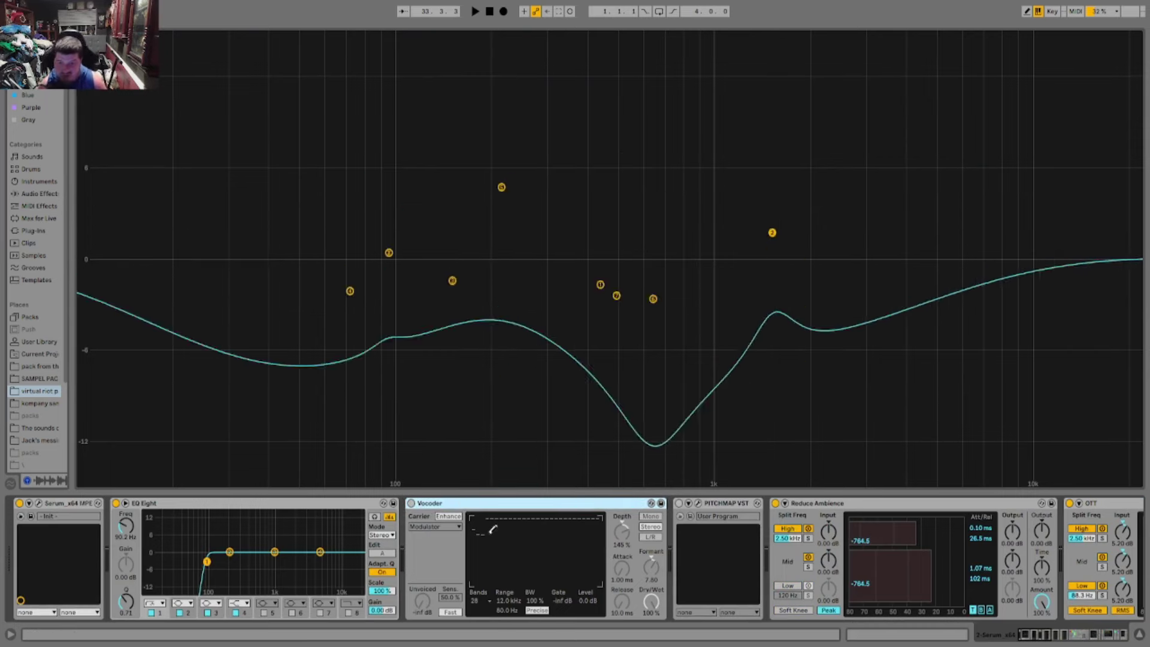
key("space")
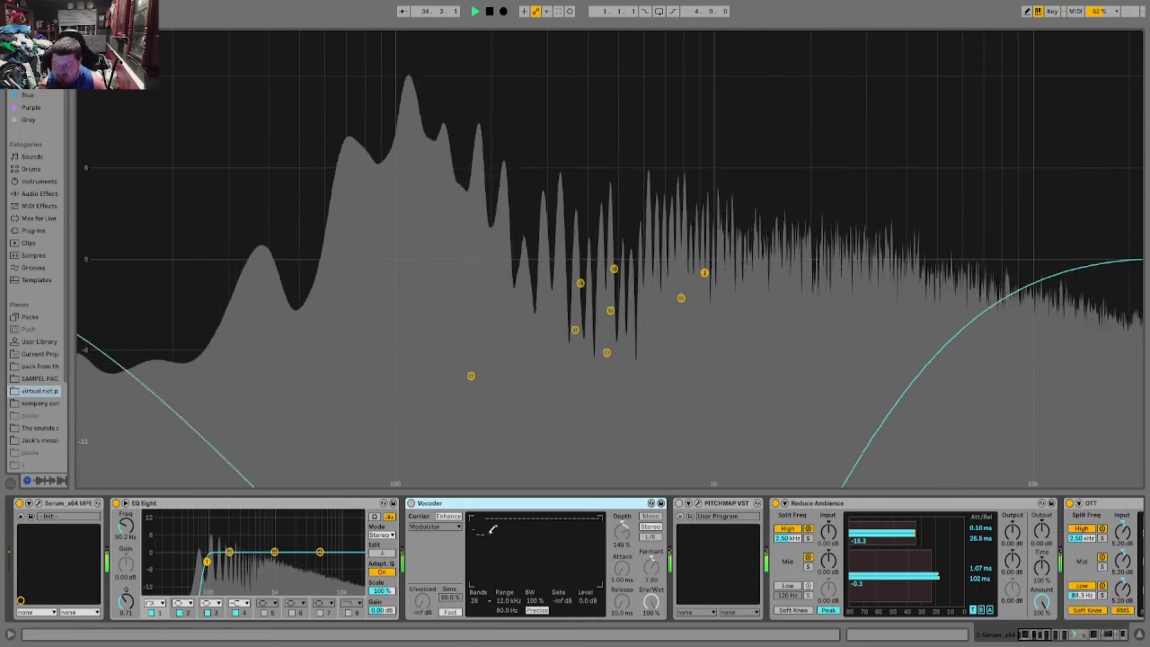
key("space")
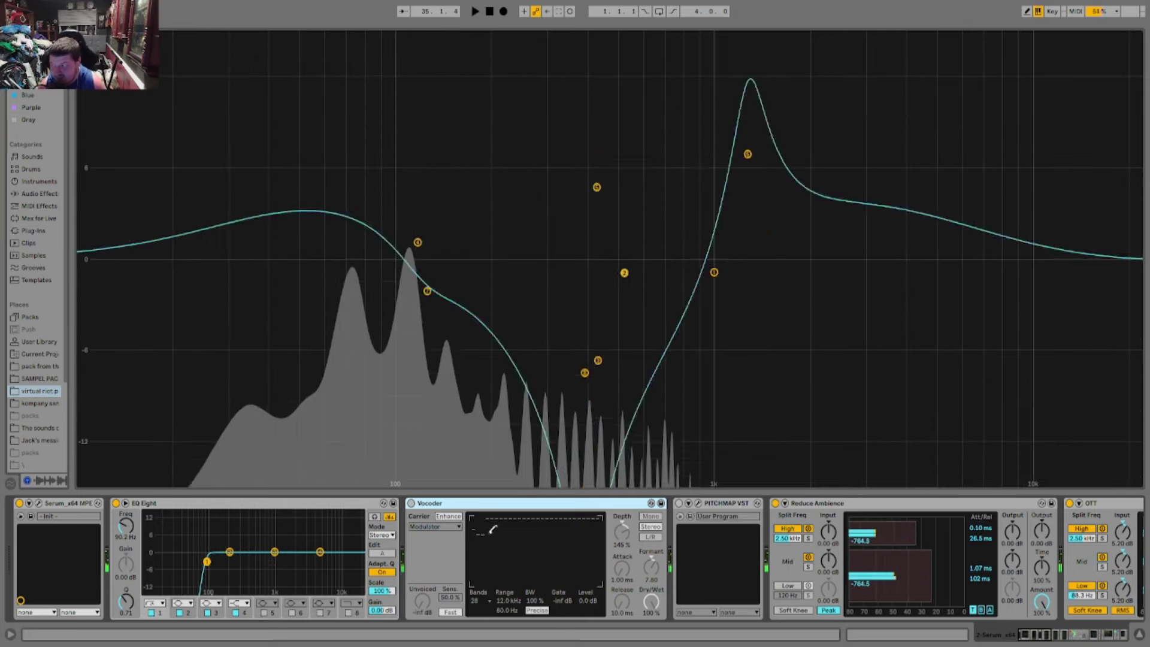
- Turn on the Vocoder and audition the bass through it
left_click(411, 503)
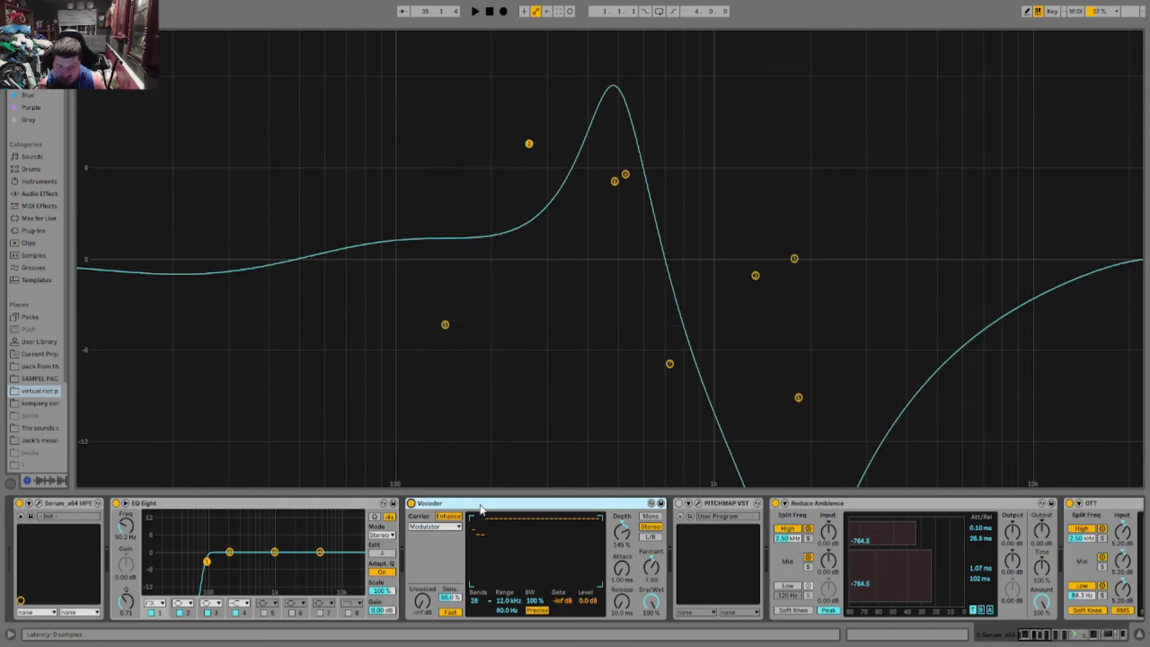
key("space")
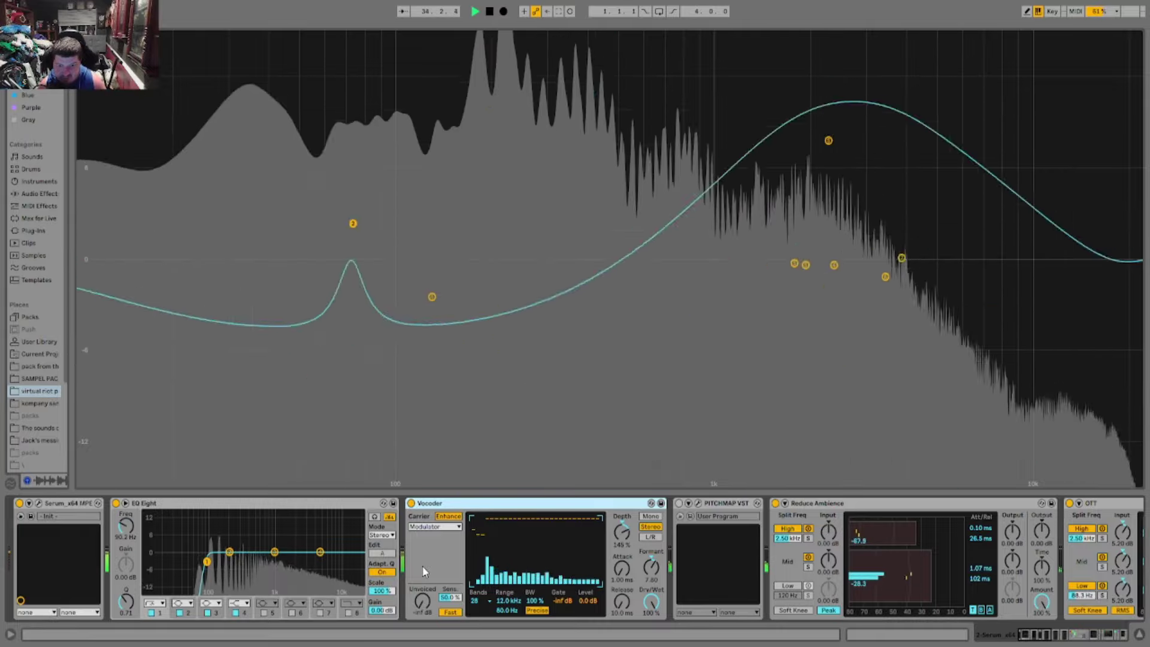
key("space")
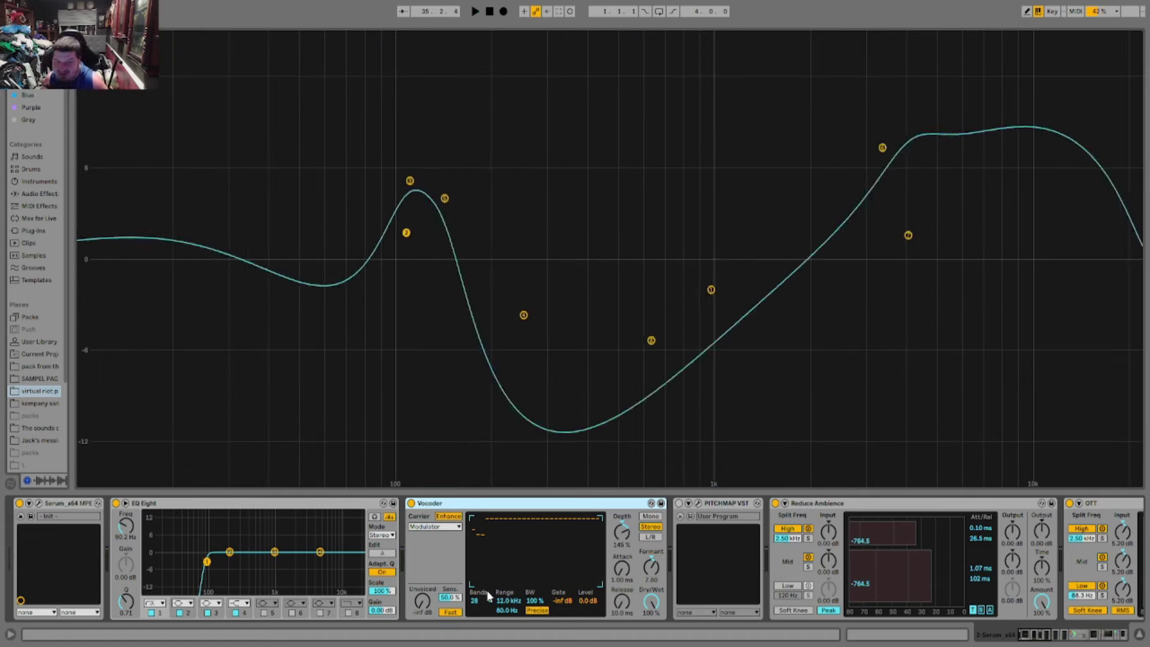
- Audition the crazy eq rack with Offset q at 100 % and then also with smooth at 0 %
left_click_drag(1025, 633, 1054, 626)
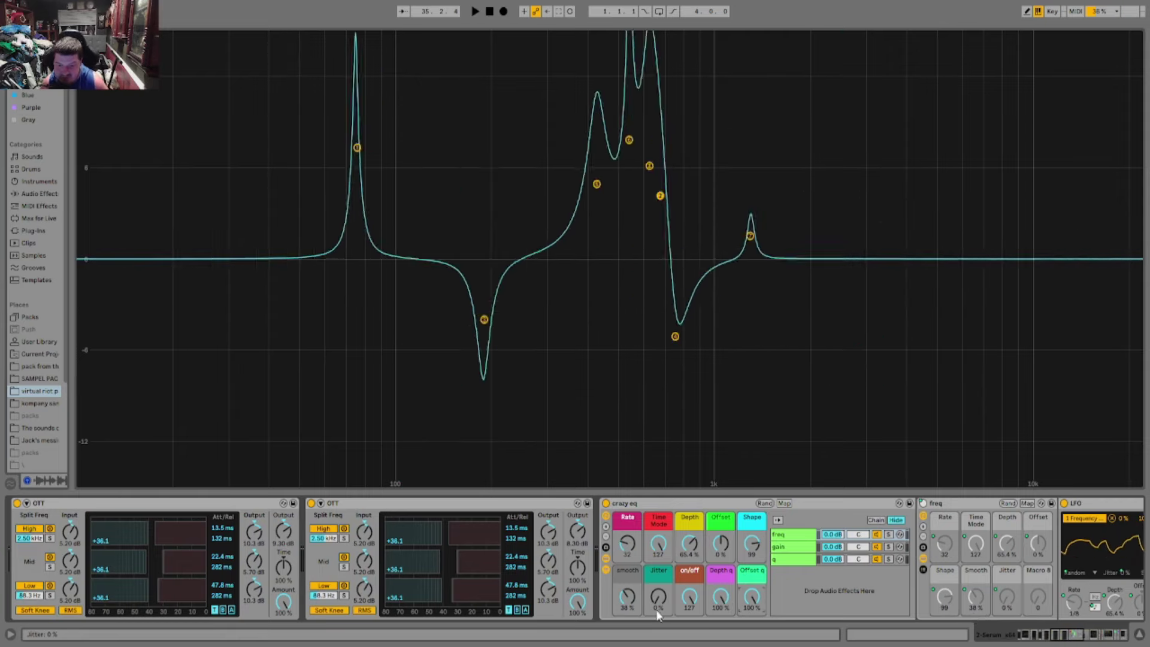
key("space")
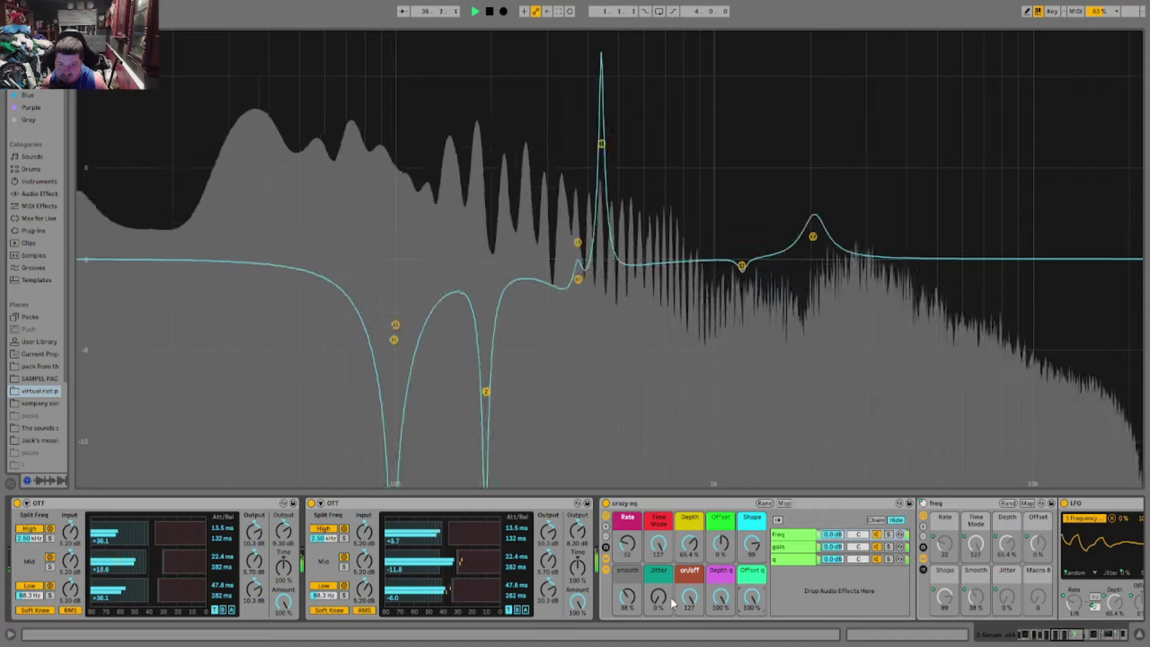
key("space")
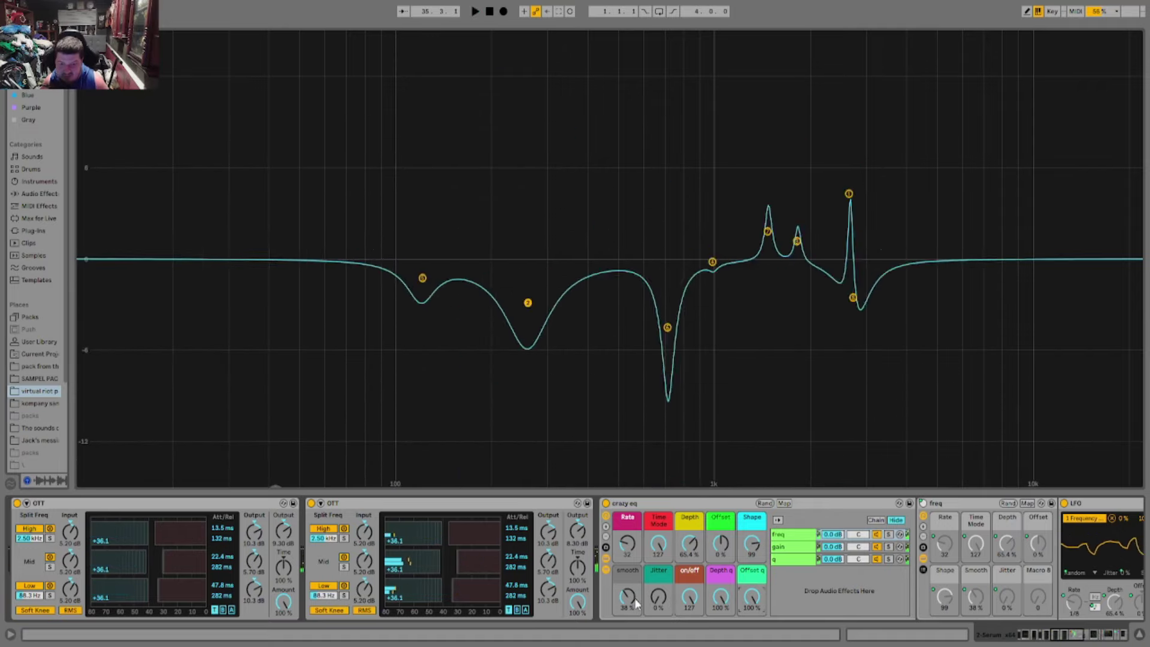
left_click_drag(631, 598, 630, 623)
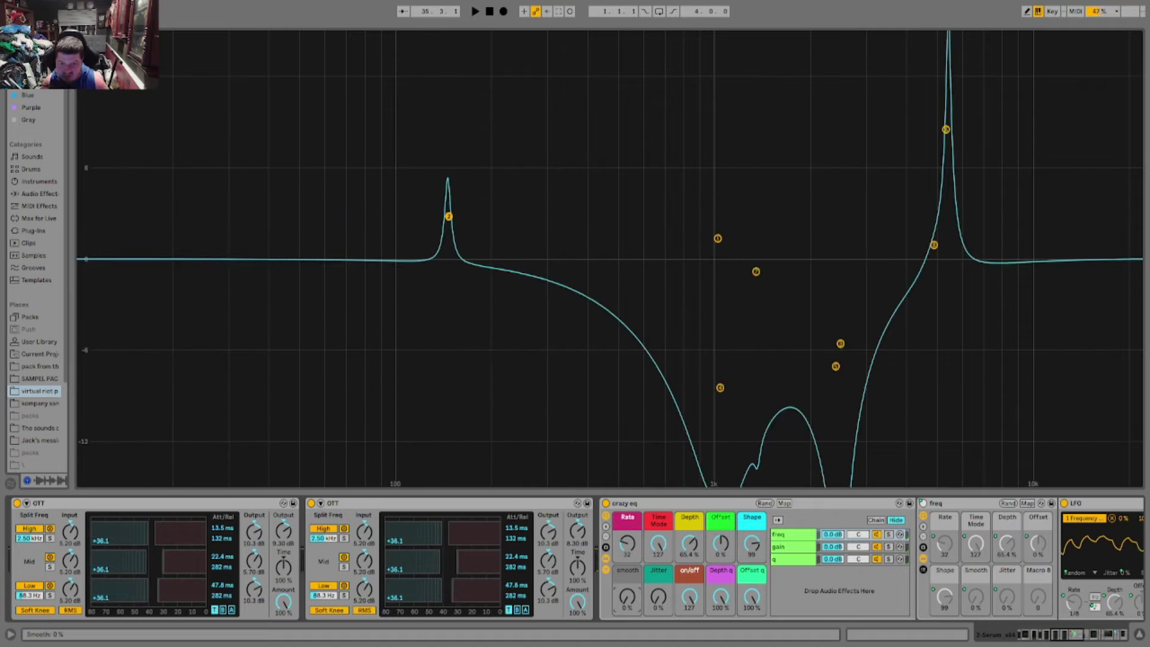
key("space")
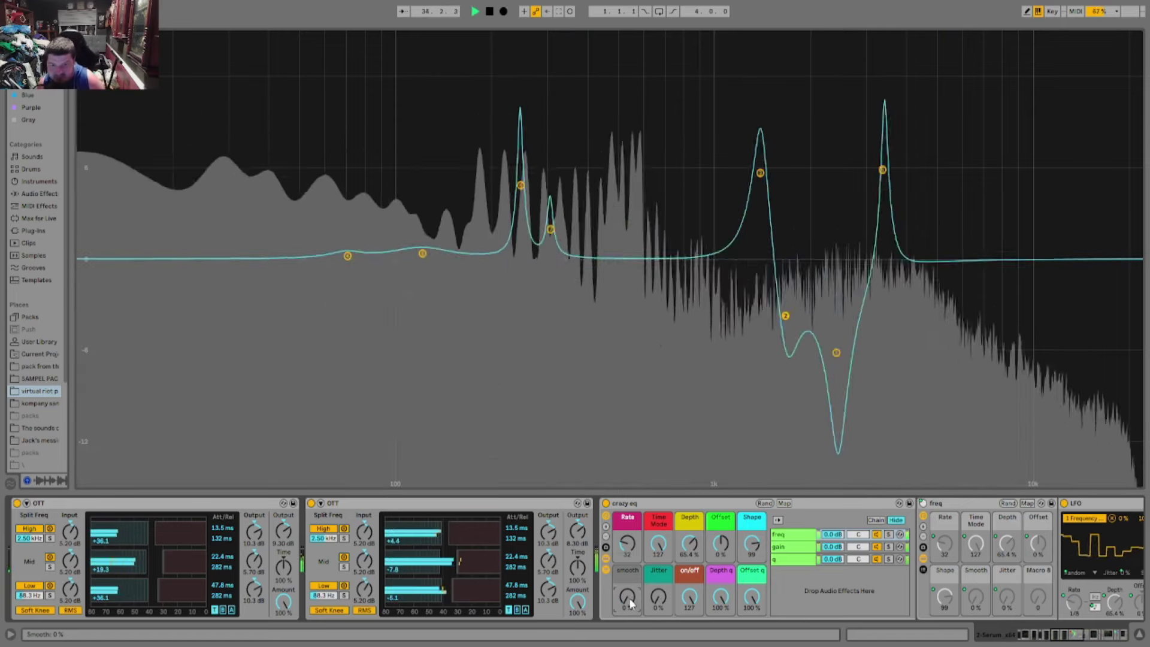
- Try the crazy eq rack with Rate at 0, setting smooth to 73 % and then 16 %, and play the bass
left_click_drag(627, 602, 628, 578)
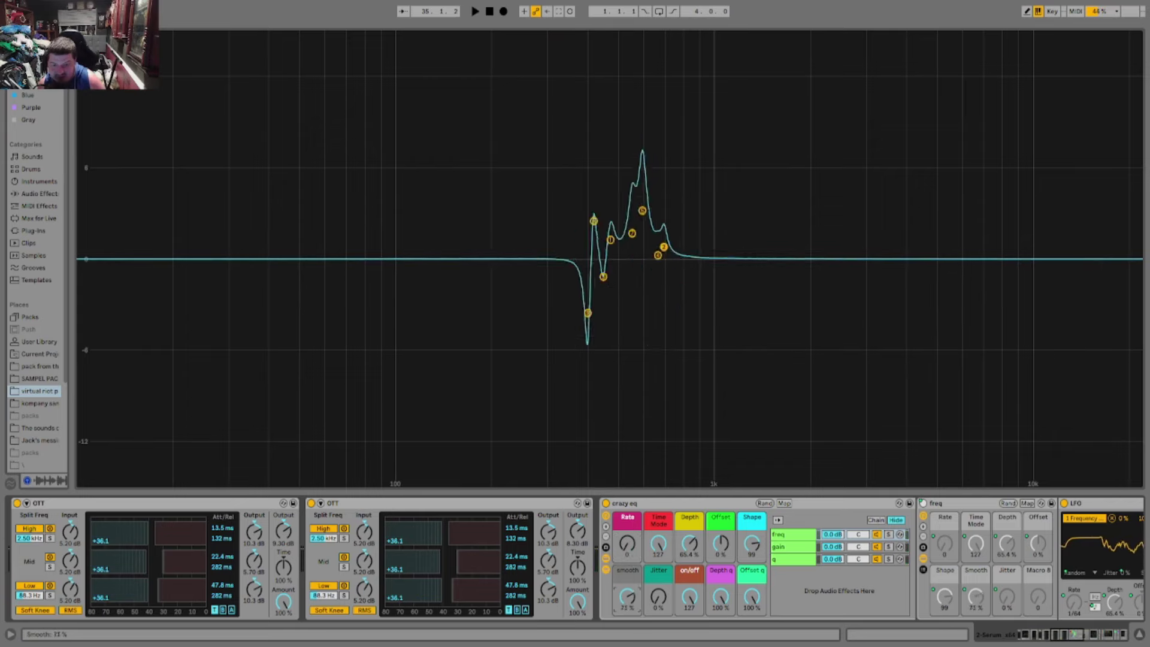
key("space")
left_click_drag(627, 599, 628, 602)
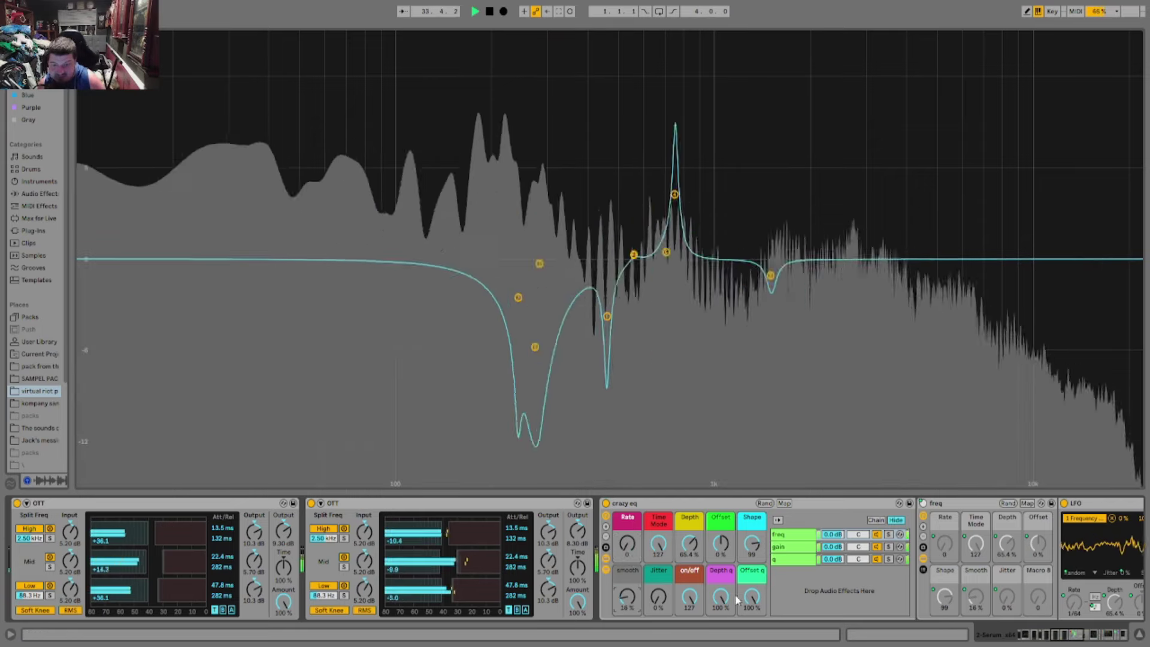
- Set the crazy eq rack's Offset q to -48 %, Rate to 32 and smooth to 38 %
left_click_drag(746, 599, 746, 644)
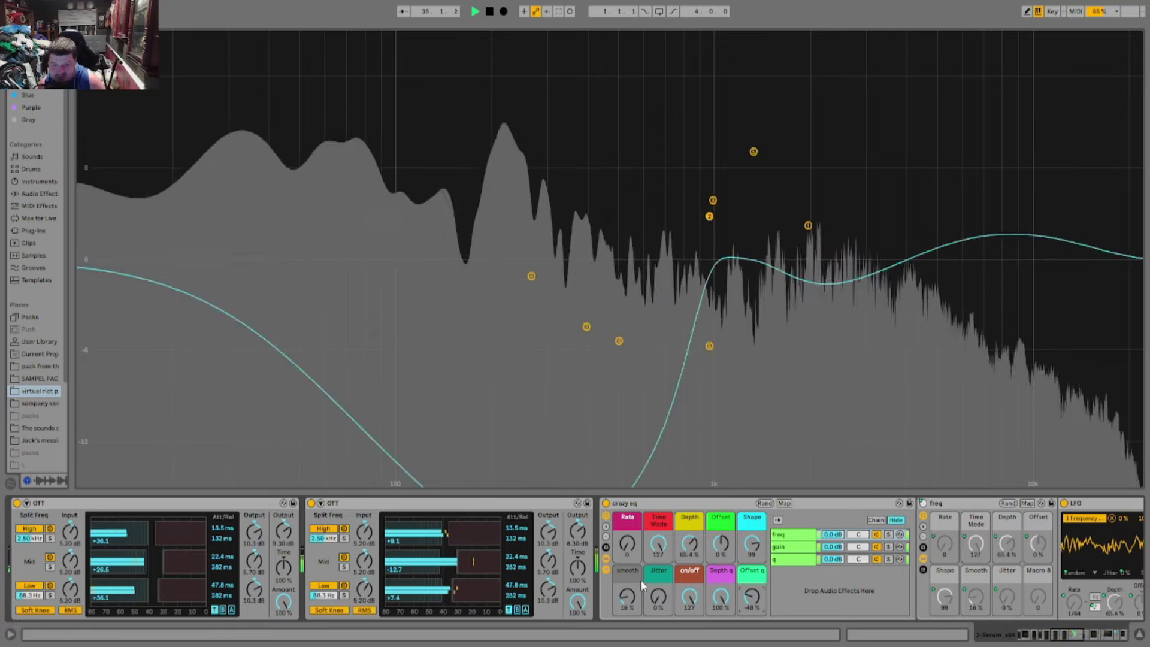
left_click_drag(627, 548, 627, 532)
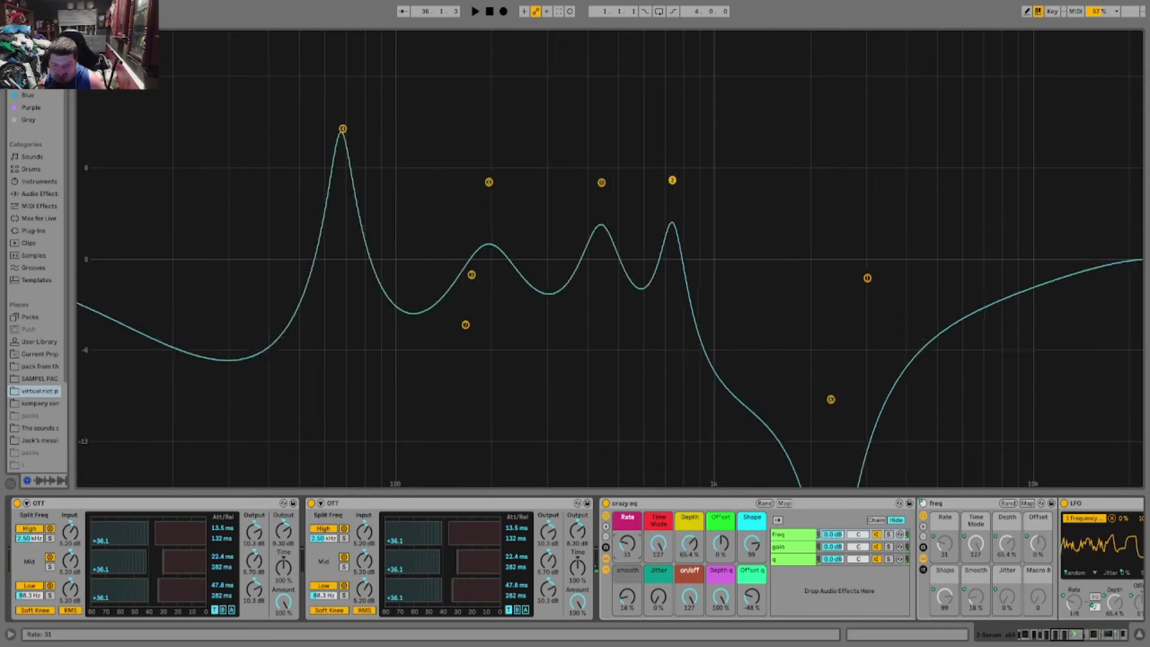
left_click_drag(628, 601, 629, 587)
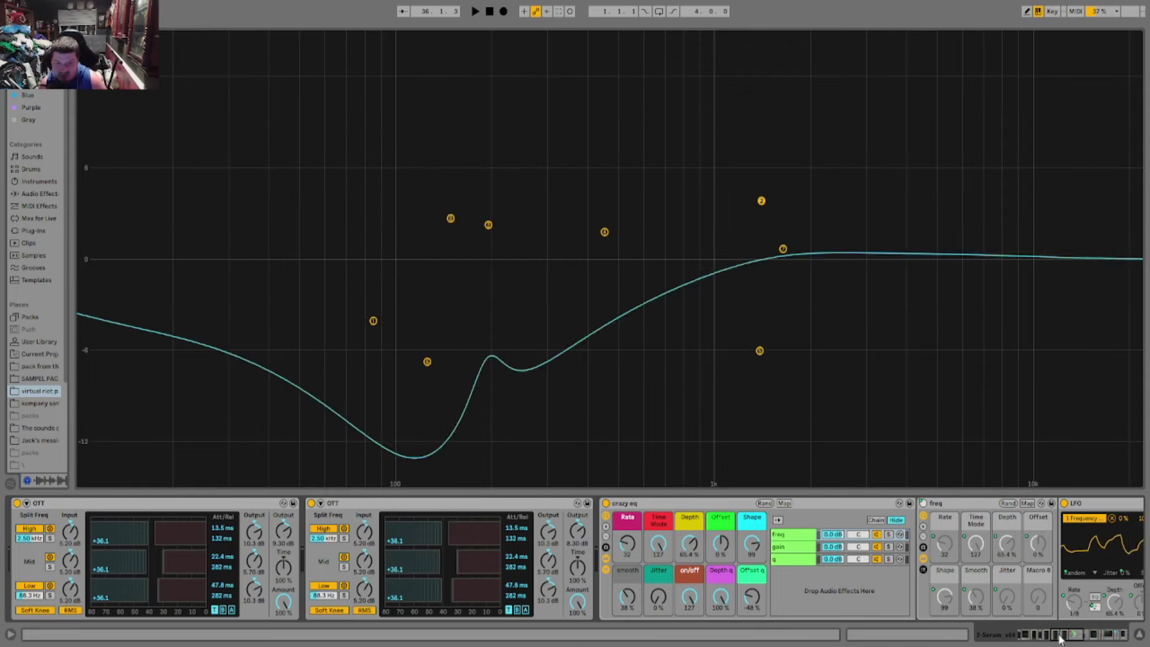
- Turn on the PITCHMAP VST after the Vocoder and audition the bass
left_click_drag(1058, 638, 1019, 636)
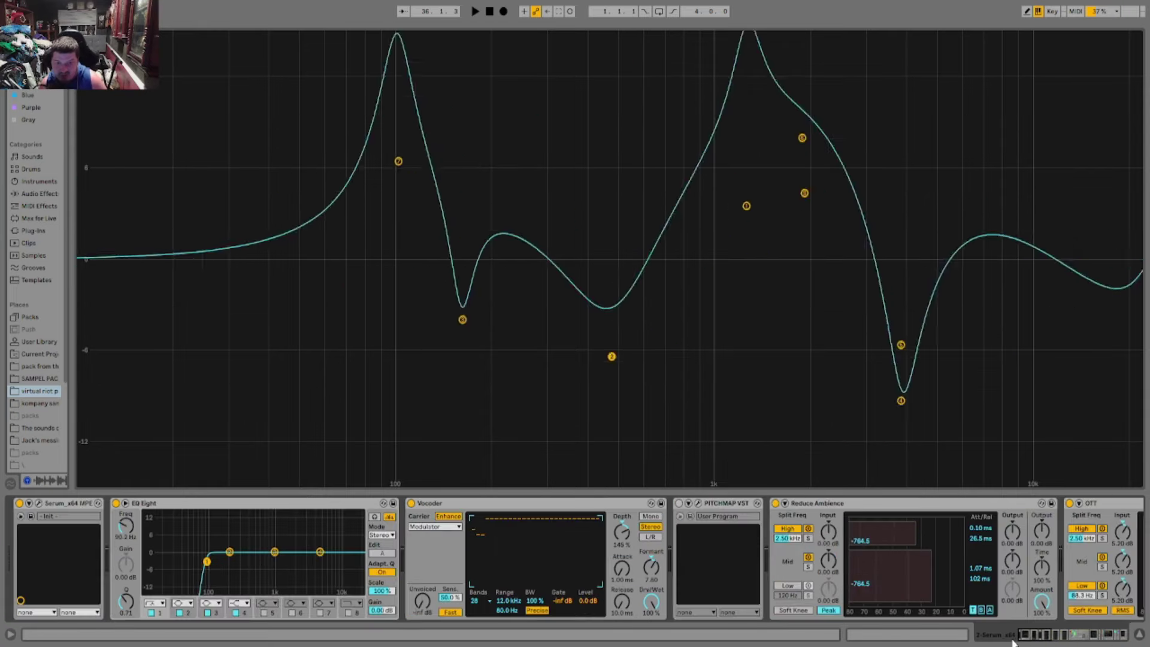
left_click(679, 503)
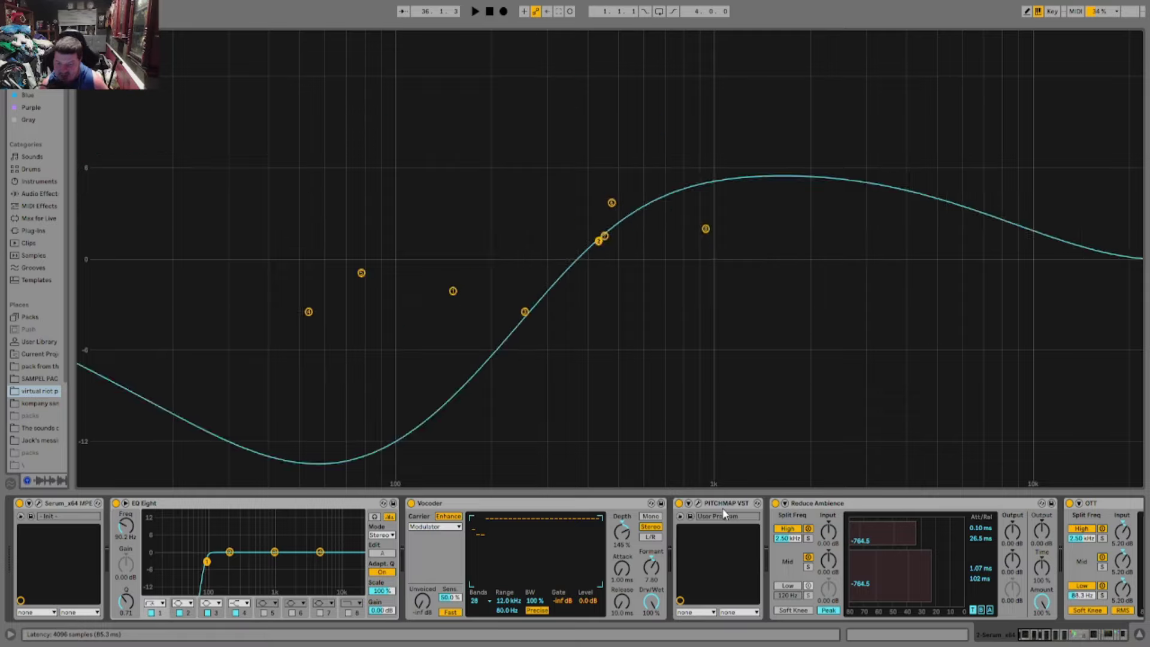
key("space")
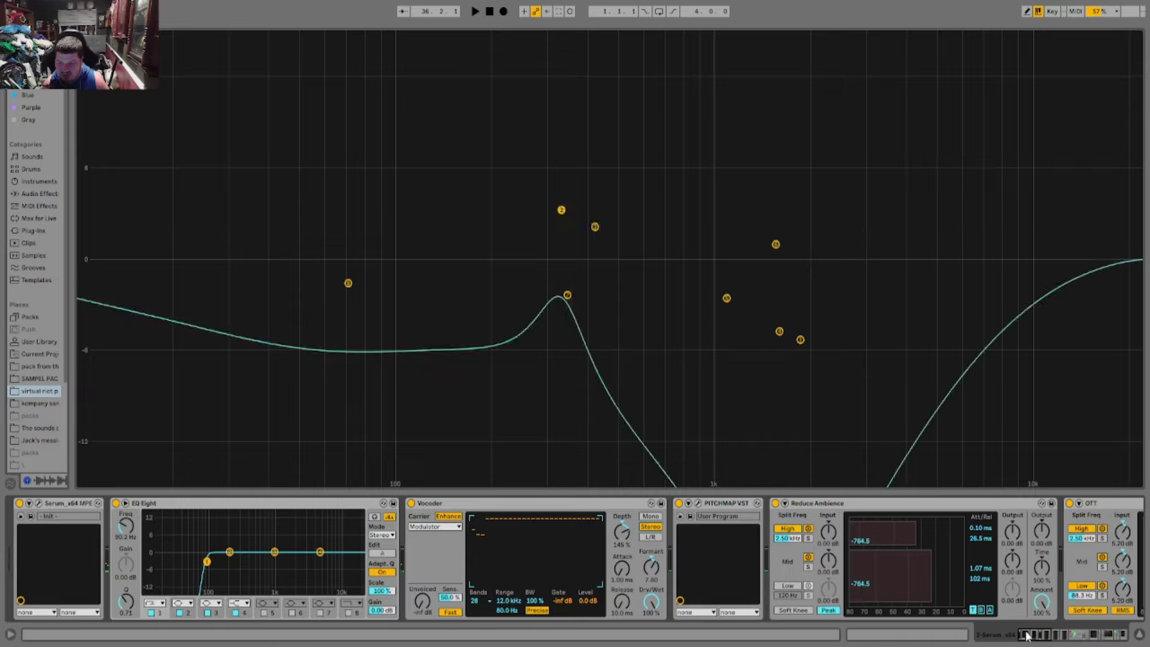
- Set the crazy eq rack's Offset q to 100 % and smooth to 0 %, and audition the bass
left_click_drag(1024, 631, 1053, 624)
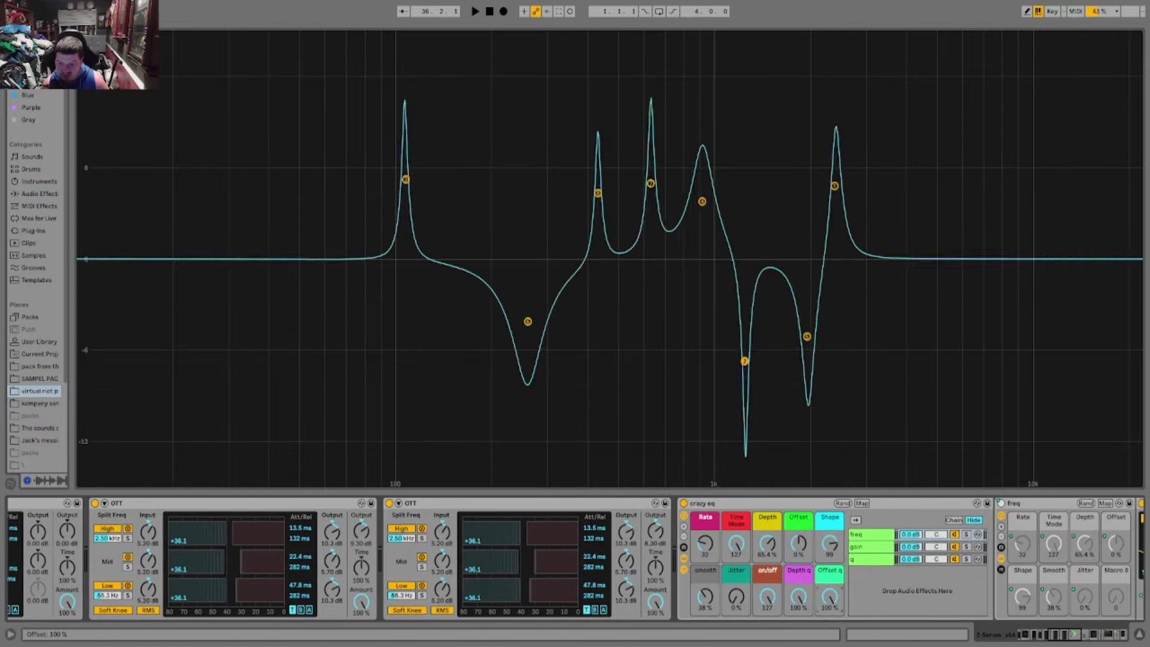
left_click_drag(704, 597, 705, 628)
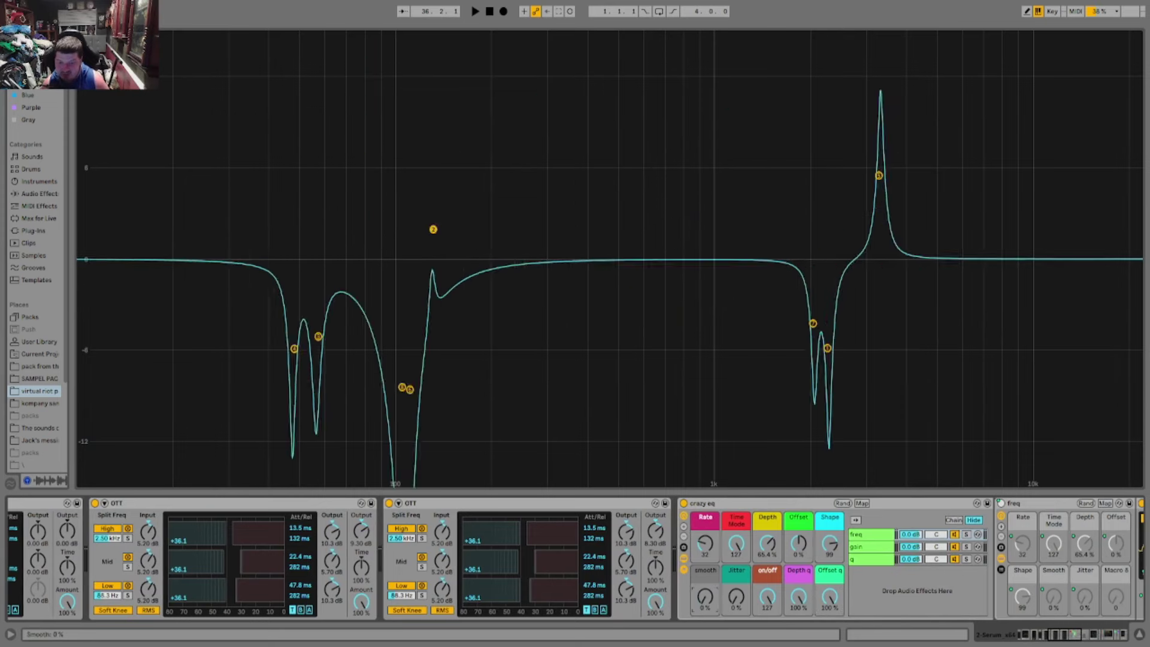
left_click(721, 505)
key("space")
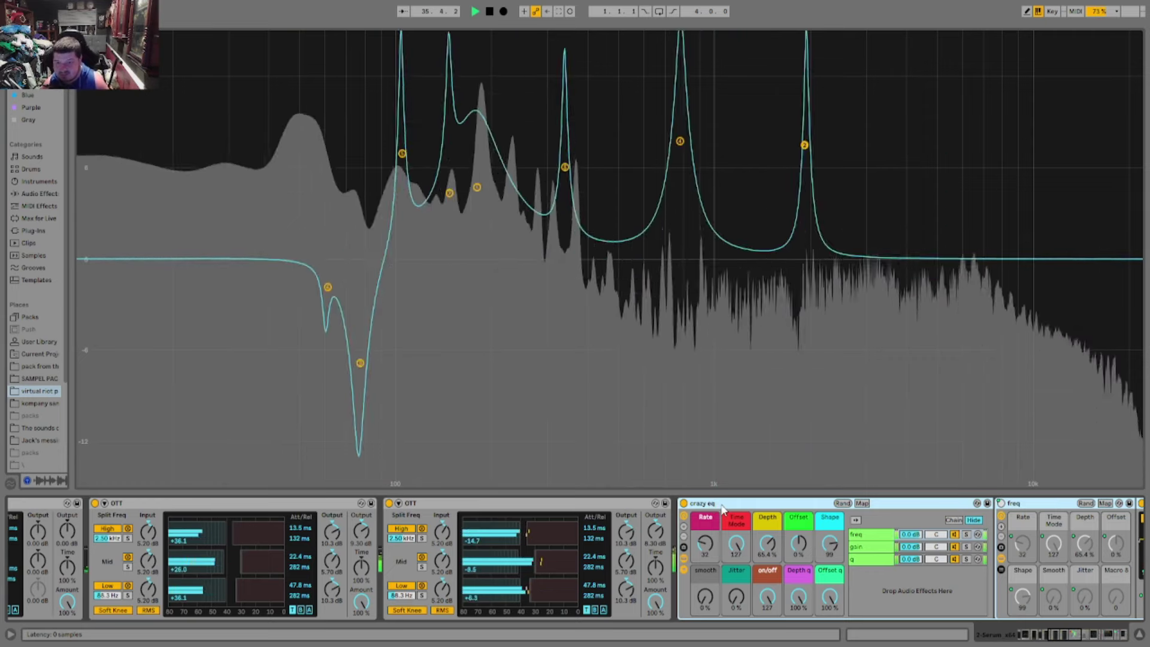
key("space")
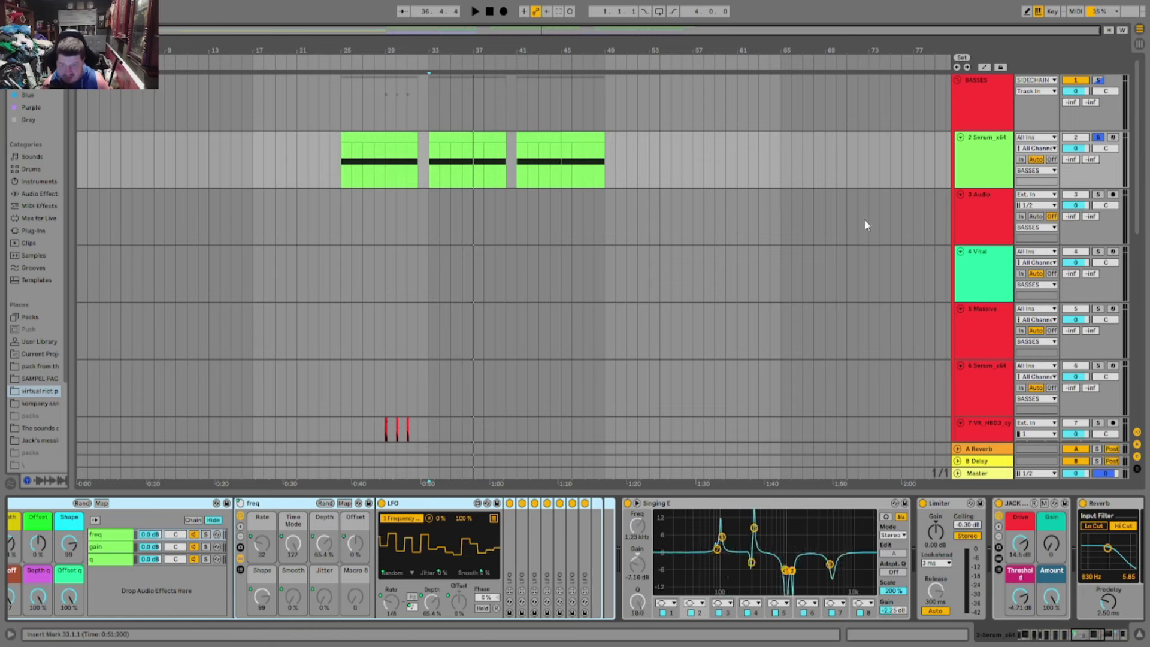
- Unsolo the 2 Serum_x64 track and play the arrangement from bar 32
left_click(1098, 137)
left_click(429, 216)
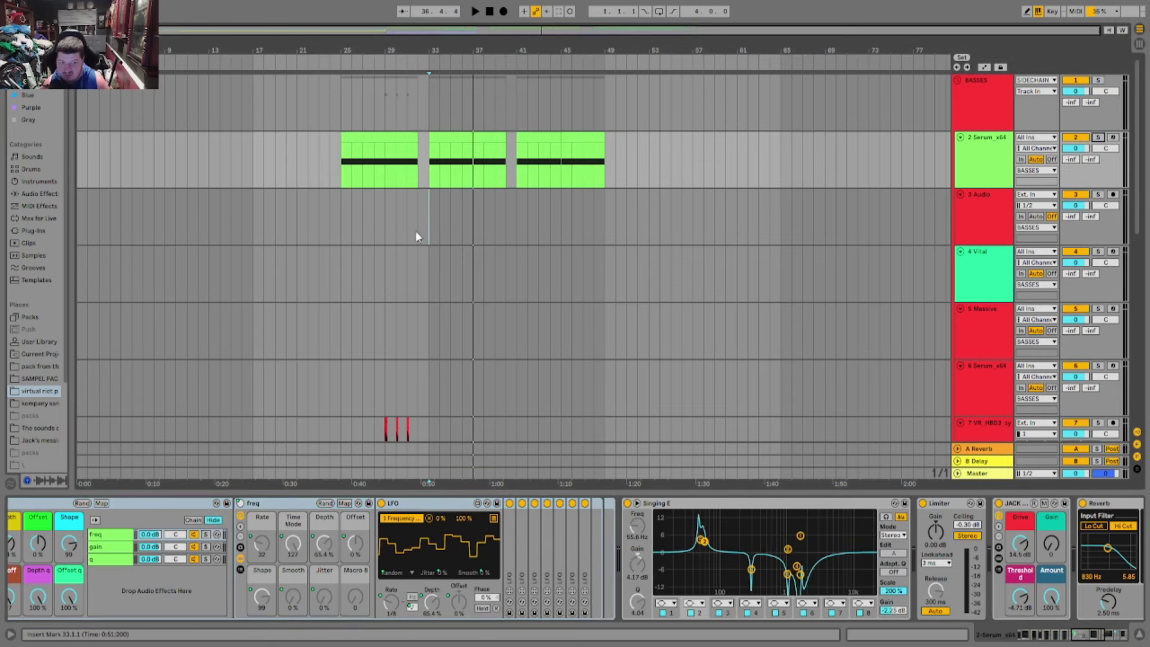
left_click(417, 236)
scroll(412, 286, "up", 4)
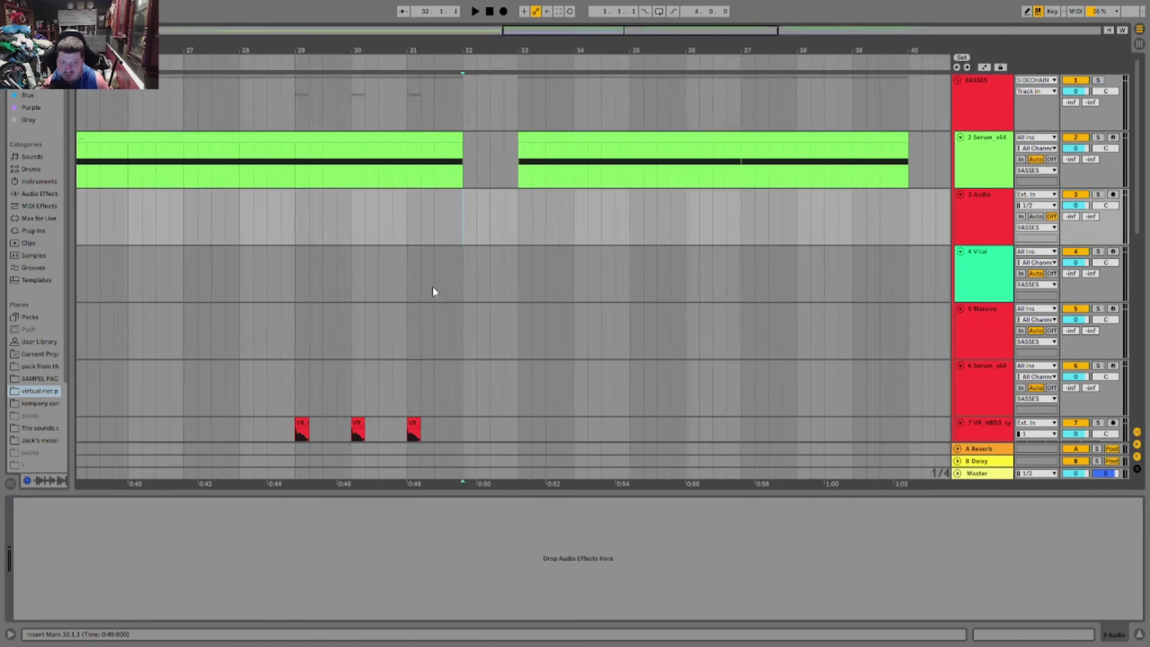
scroll(504, 287, "down", 3)
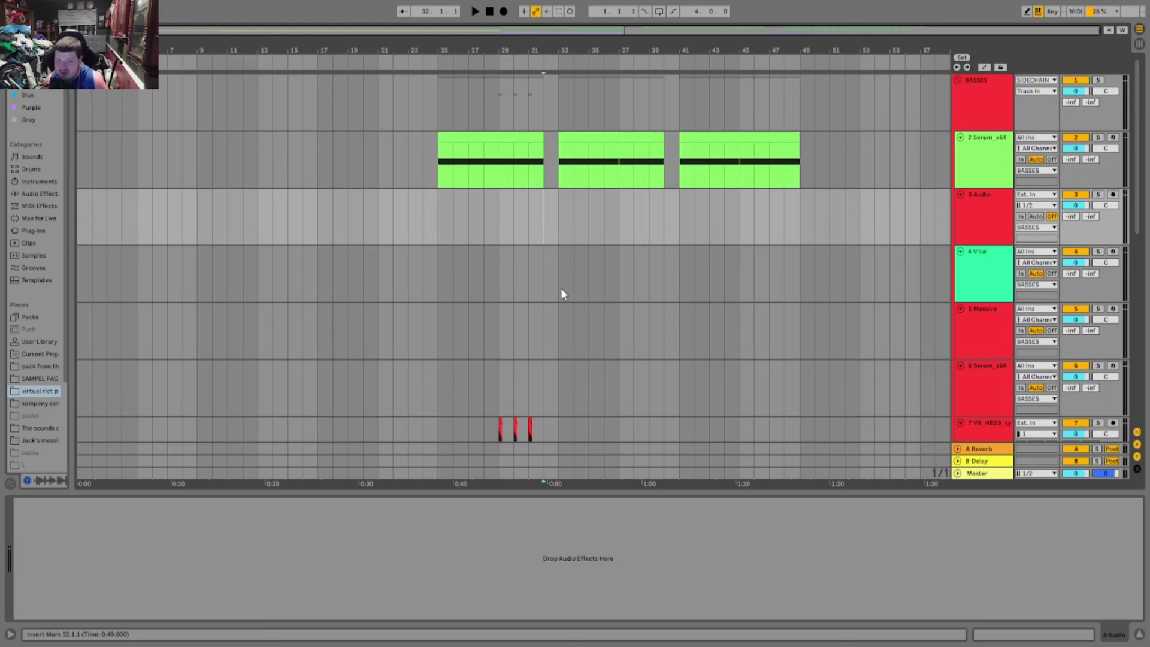
key("space")
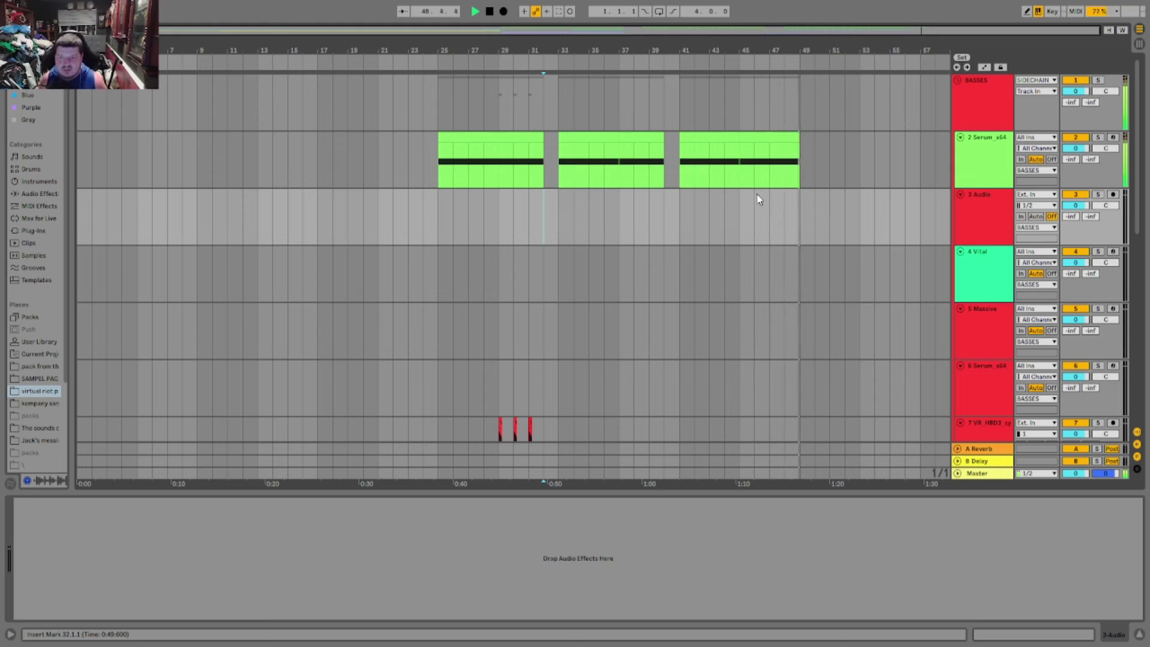
- Return the insert marker to bar 33 on the 2 Serum_x64 track and show the Singing E equalizer's enlarged display
left_click(588, 169)
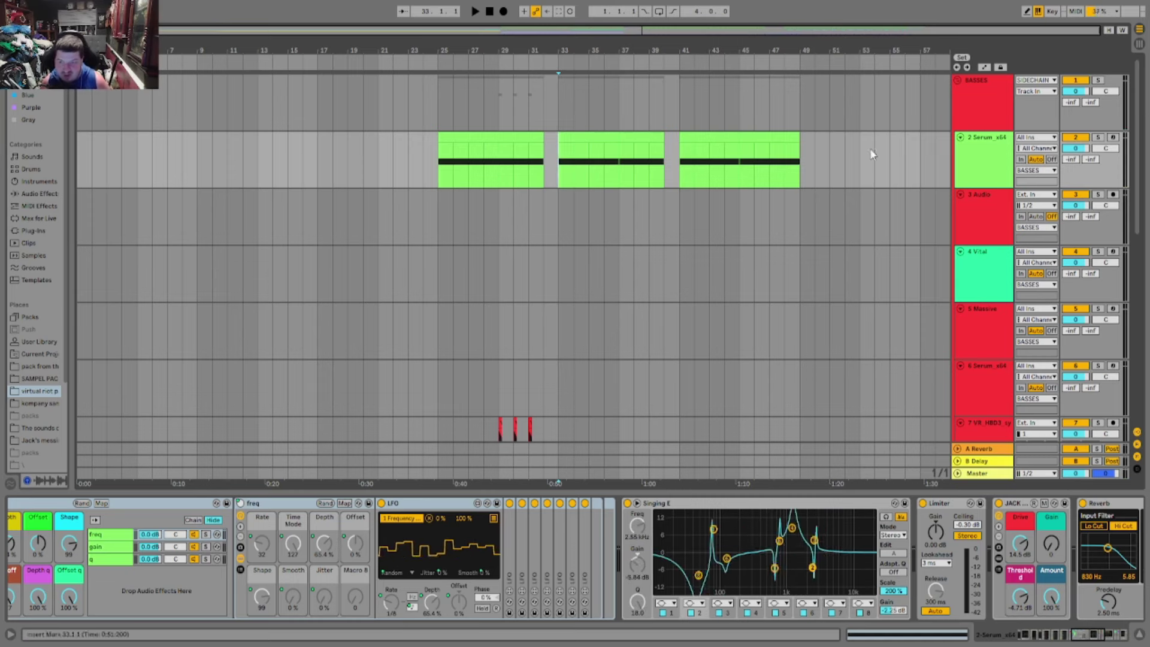
left_click(987, 181)
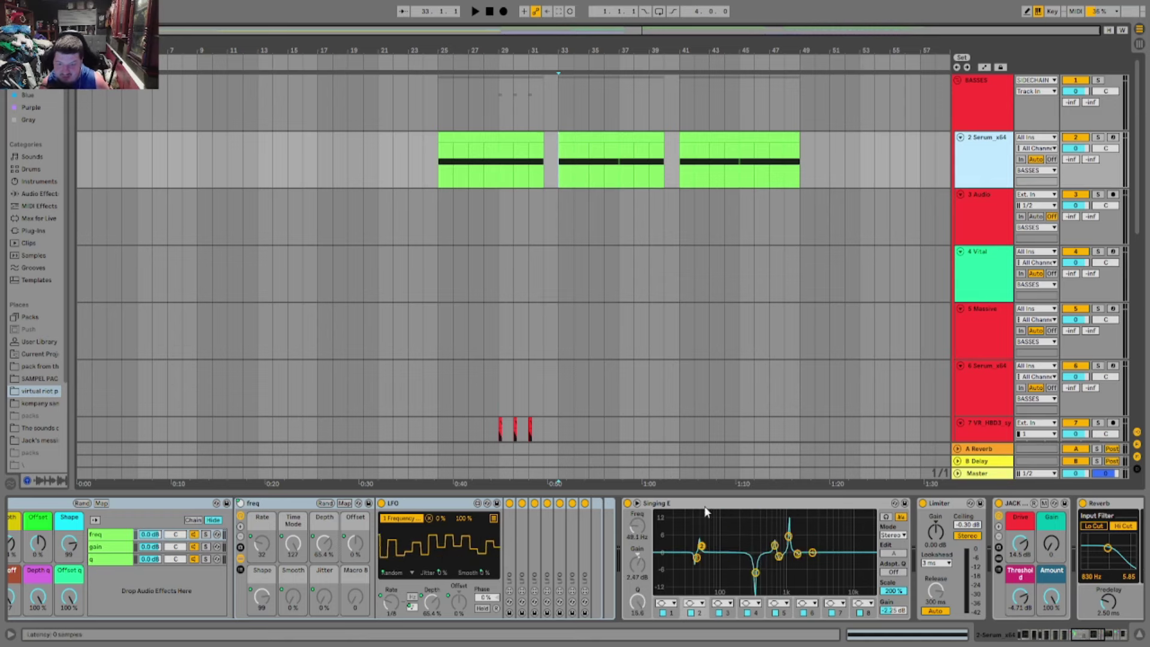
left_click(638, 503)
left_click(638, 504)
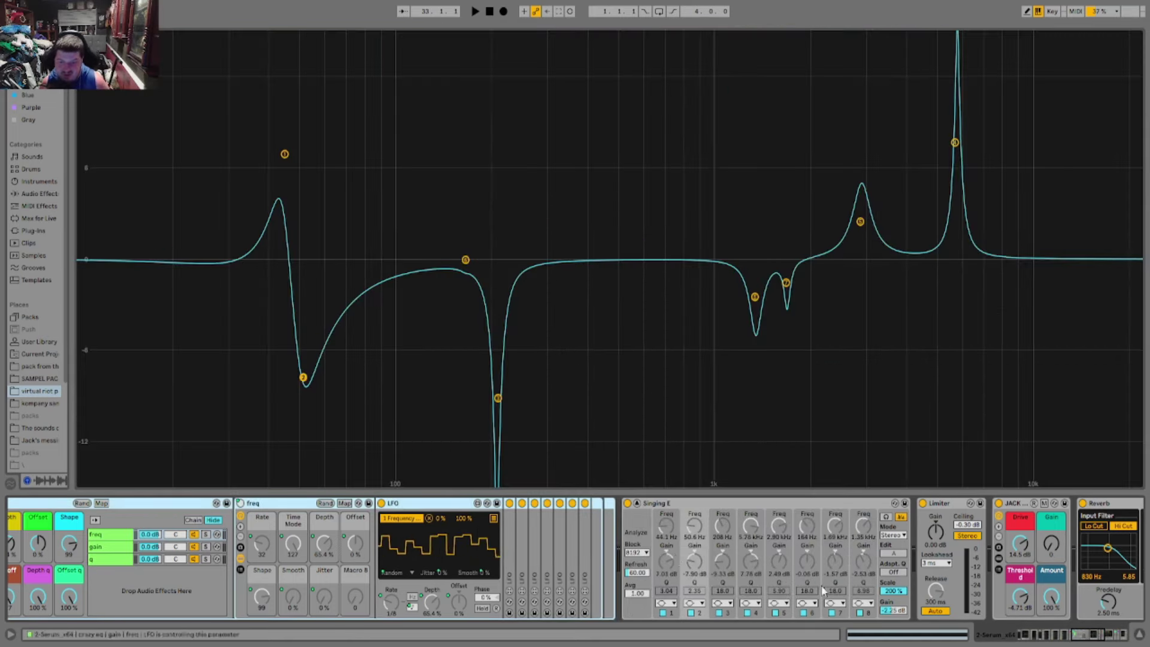
- Set the crazy eq rack's Jitter to 67 %
left_click(1075, 637)
left_click_drag(1075, 634, 1068, 635)
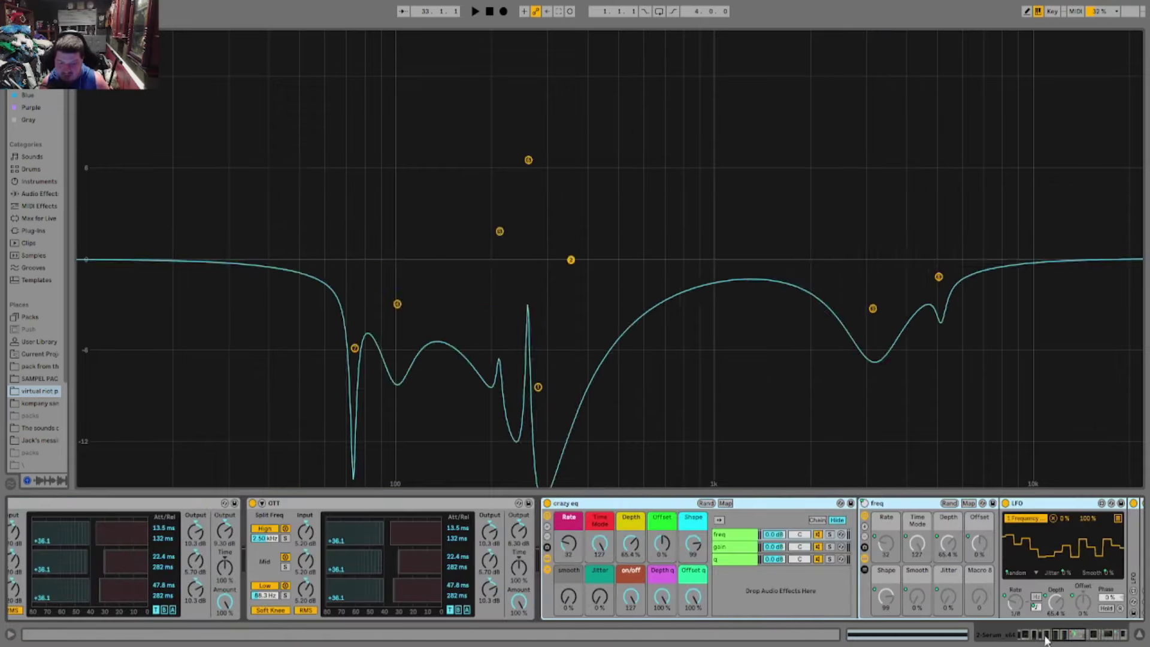
left_click_drag(599, 597, 587, 562)
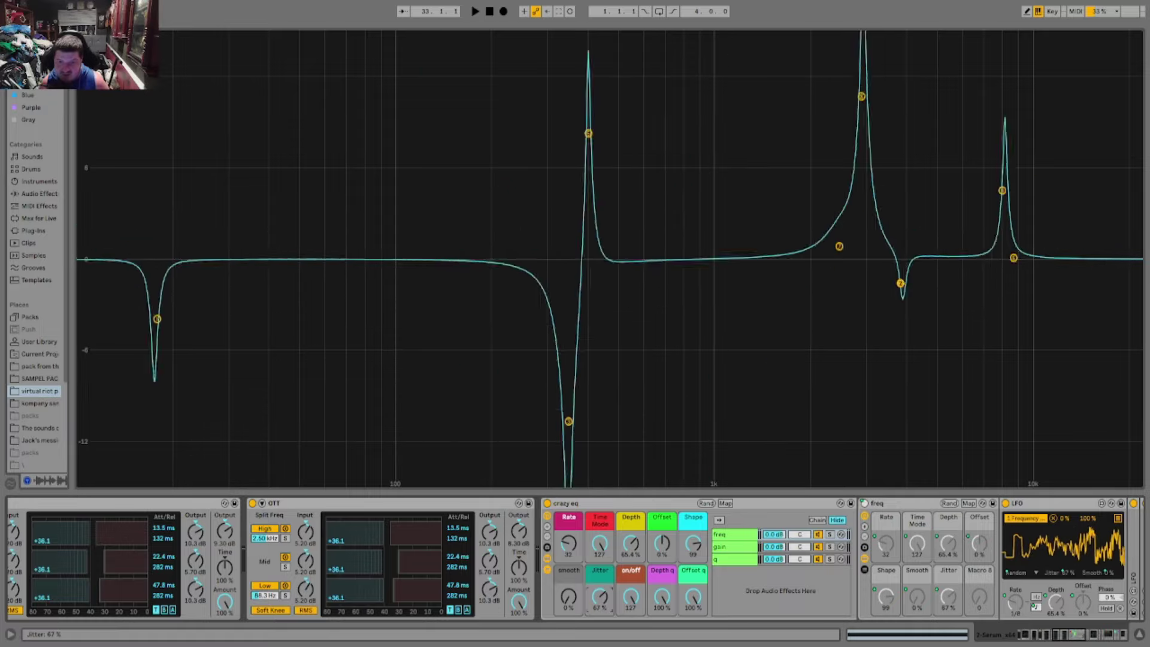
- Set the crazy eq rack's Jitter to 0 % after auditioning the bass, and collapse the Singing E equalizer's enlarged display
key("space")
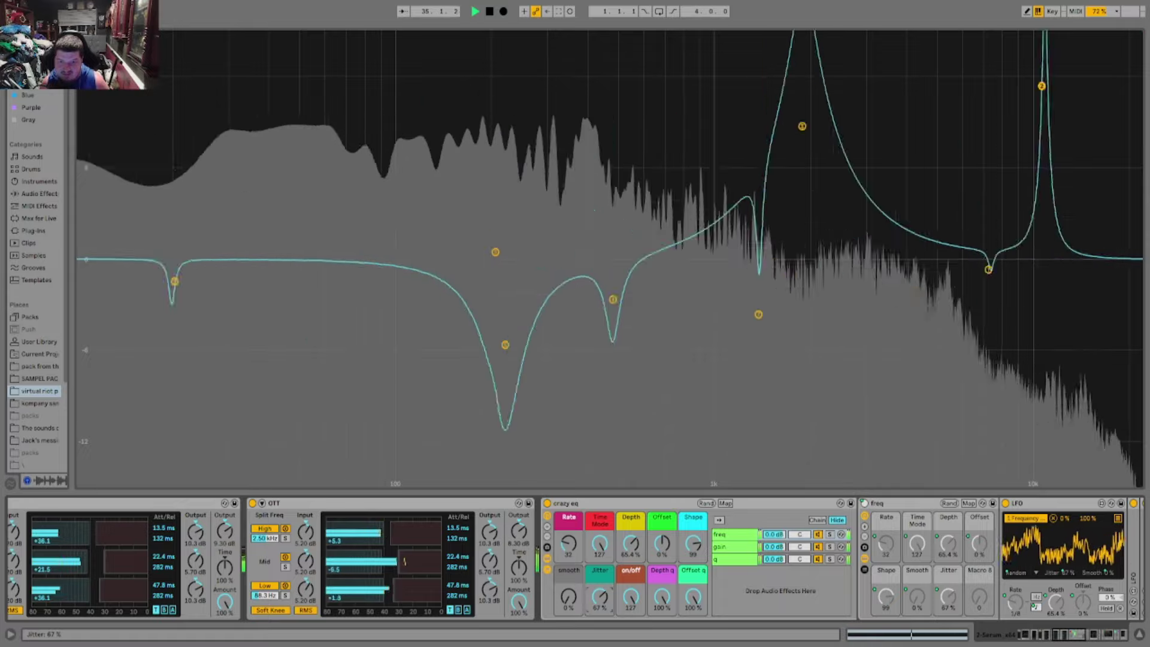
key("space")
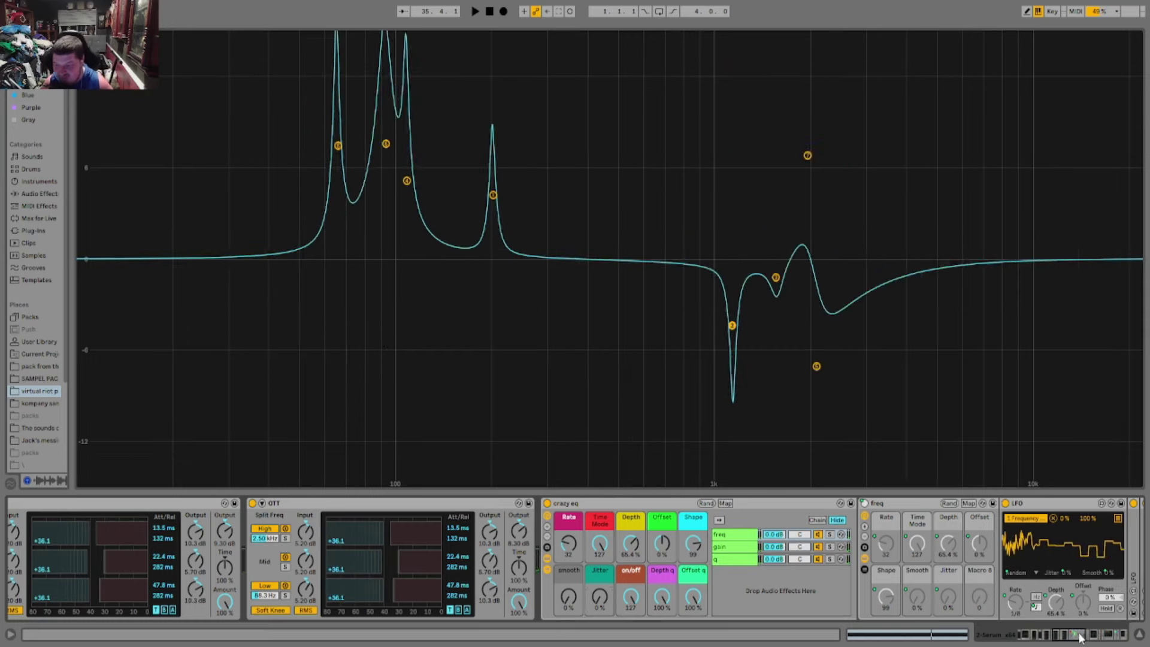
left_click_drag(1070, 633, 1085, 633)
left_click(811, 503)
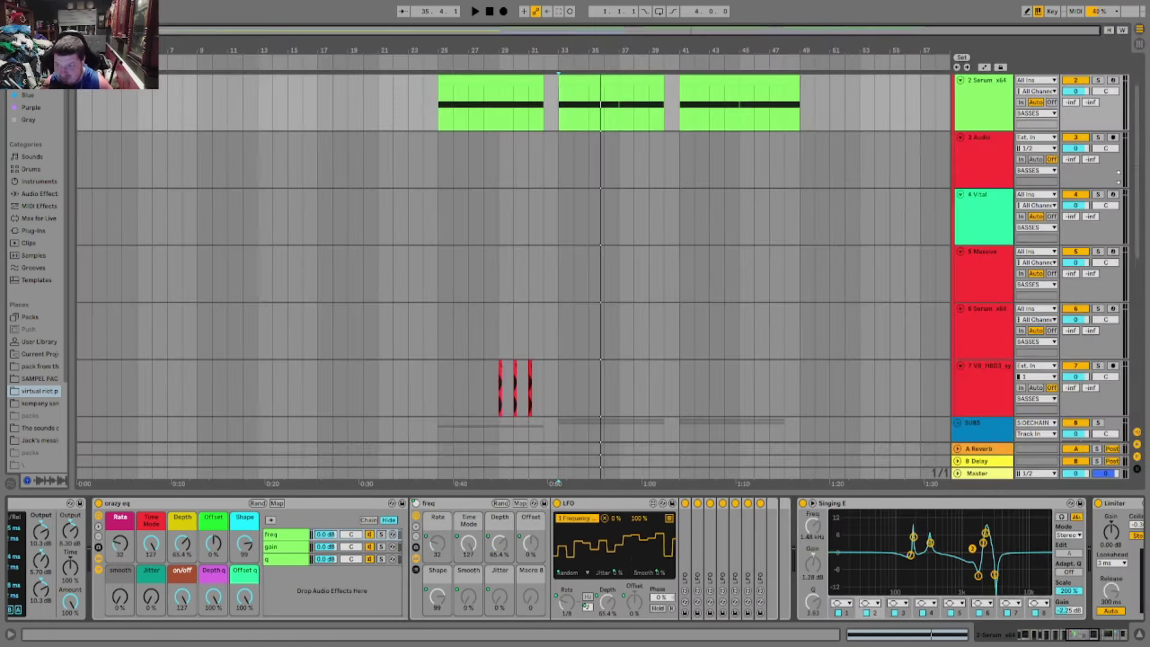
- Solo the 2 Serum_x64 track and audition it with the crazy eq rack's Jitter set to 46 %
scroll(1095, 127, "up", 1)
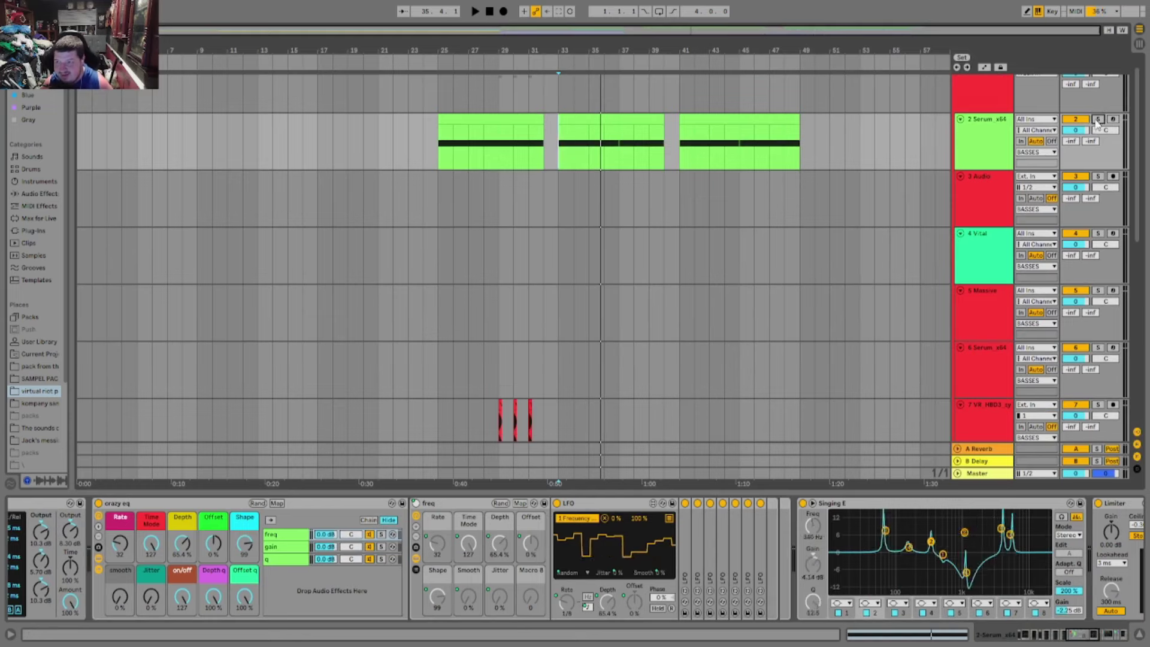
left_click(1097, 120)
left_click_drag(1084, 634, 1052, 638)
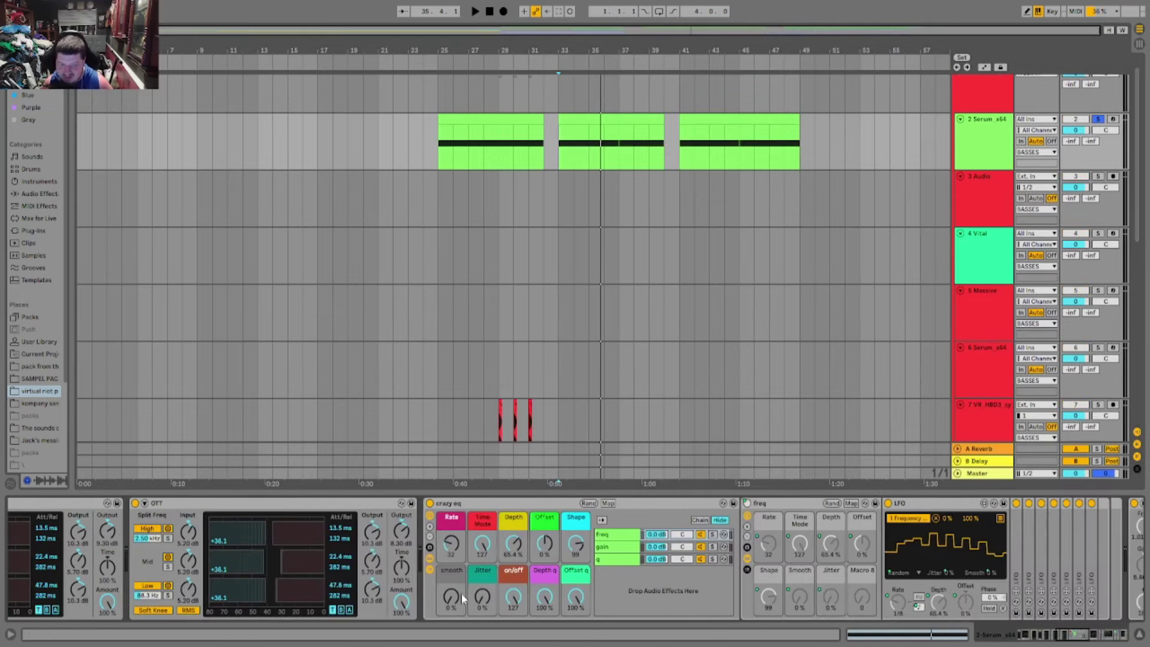
key("space")
mouse_move(482, 597)
left_mouse_down()
mouse_move(481, 561)
mouse_move(482, 605)
left_mouse_up()
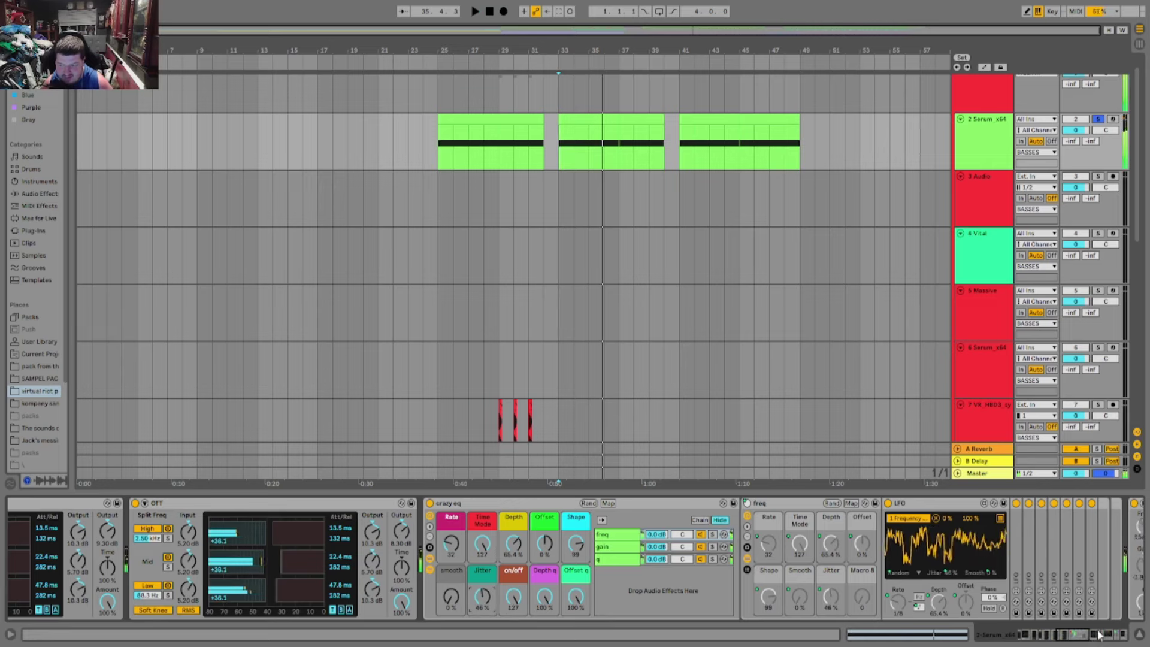
- Show the start of the device chain and audition the soloed bass with PITCHMAP switched off
left_click(1040, 634)
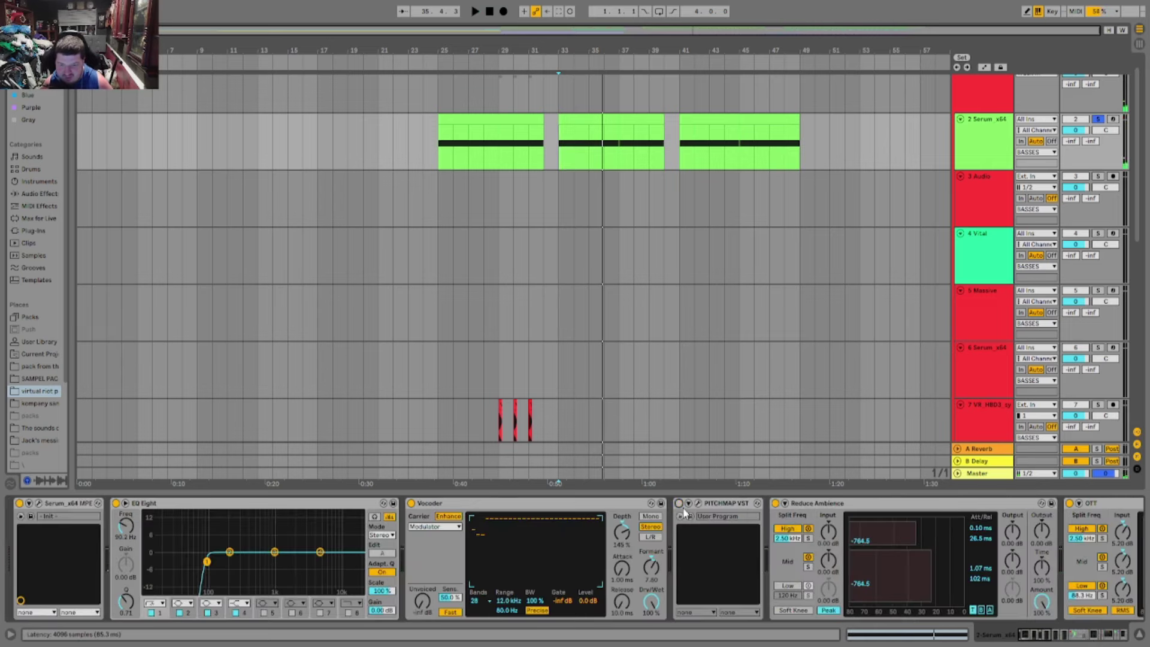
key("space")
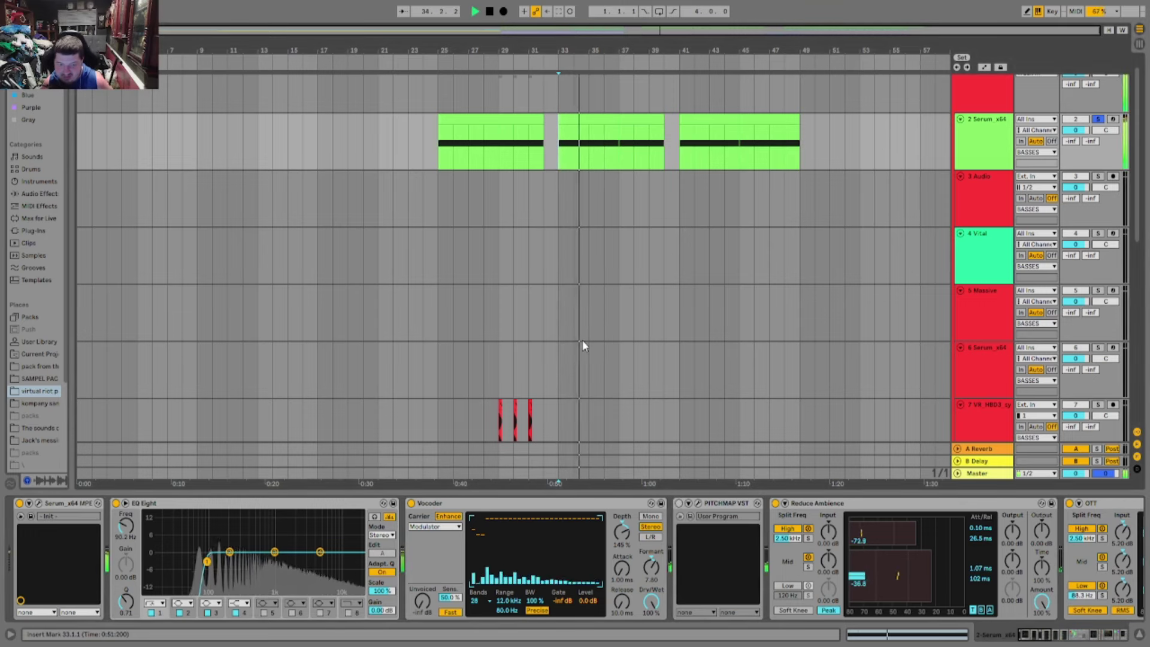
key("space")
- Set the crazy eq rack's Jitter to 0 % and its Shape to 102 while auditioning the bass
left_click_drag(1031, 635, 1062, 633)
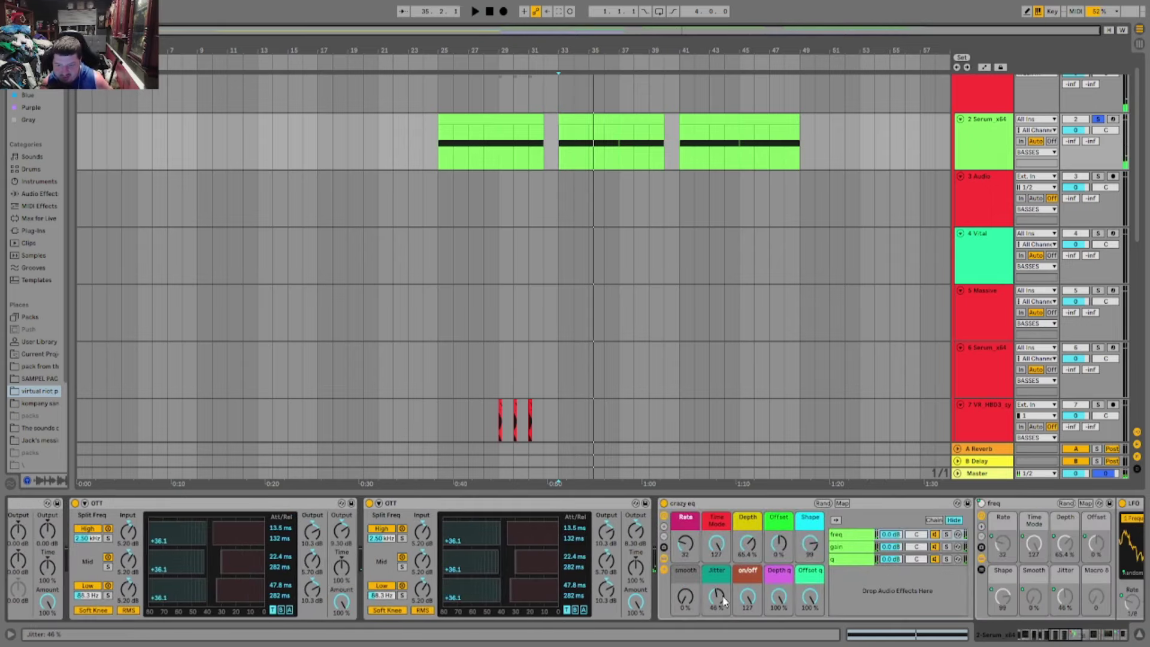
left_click_drag(1055, 640, 1064, 640)
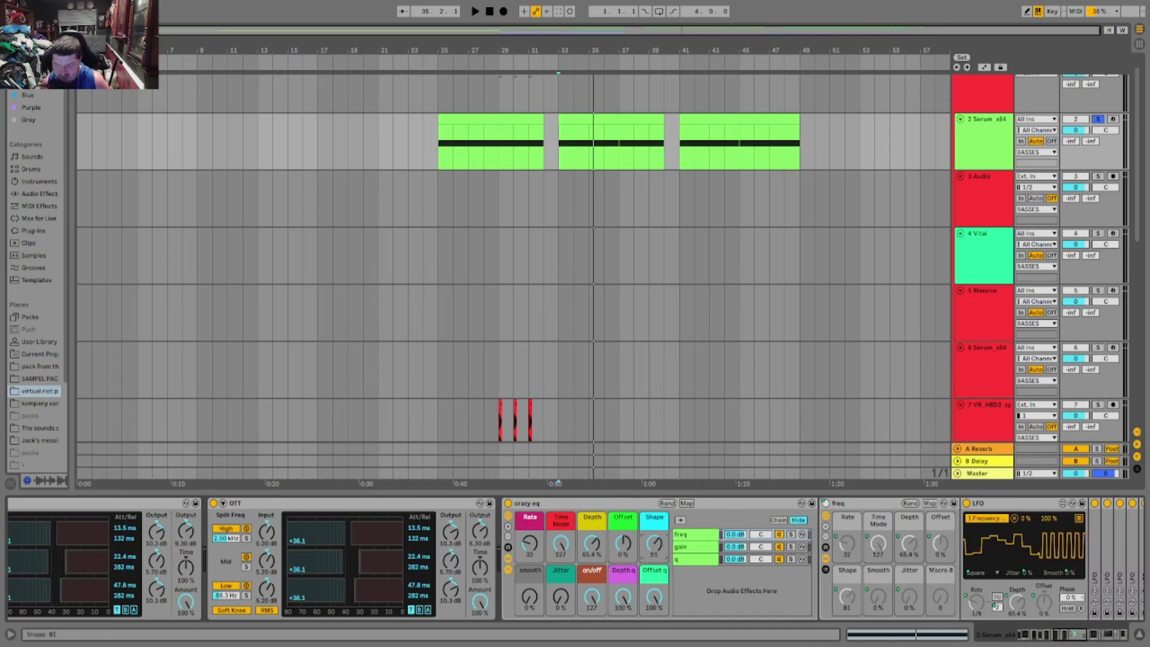
key("space")
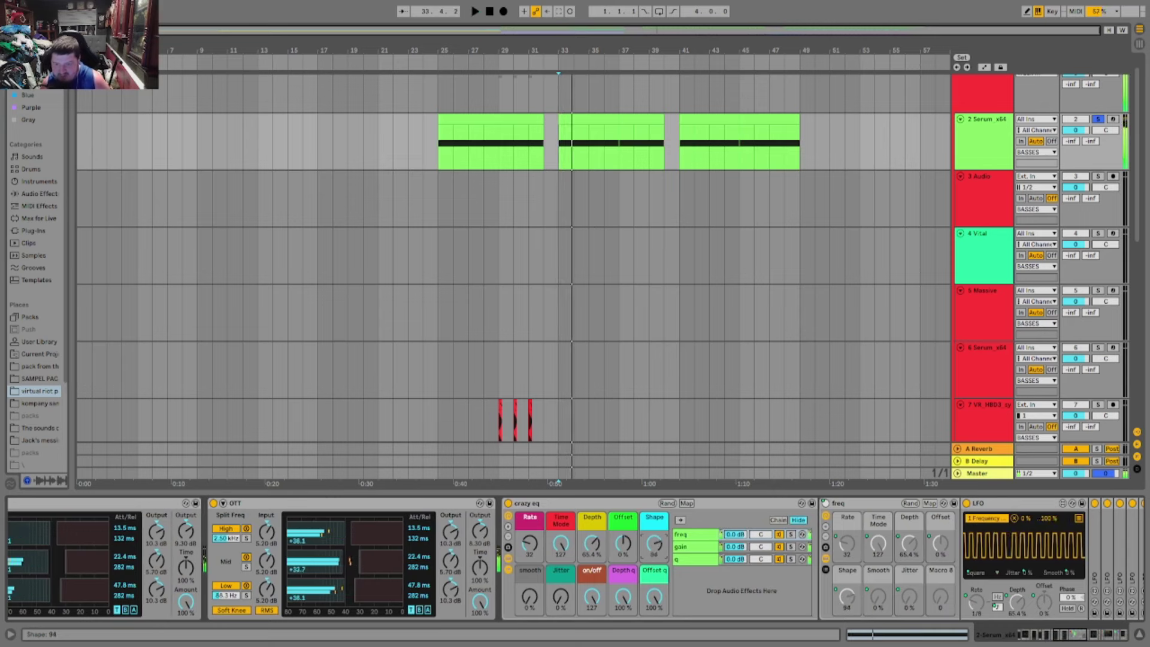
left_click_drag(653, 543, 653, 538)
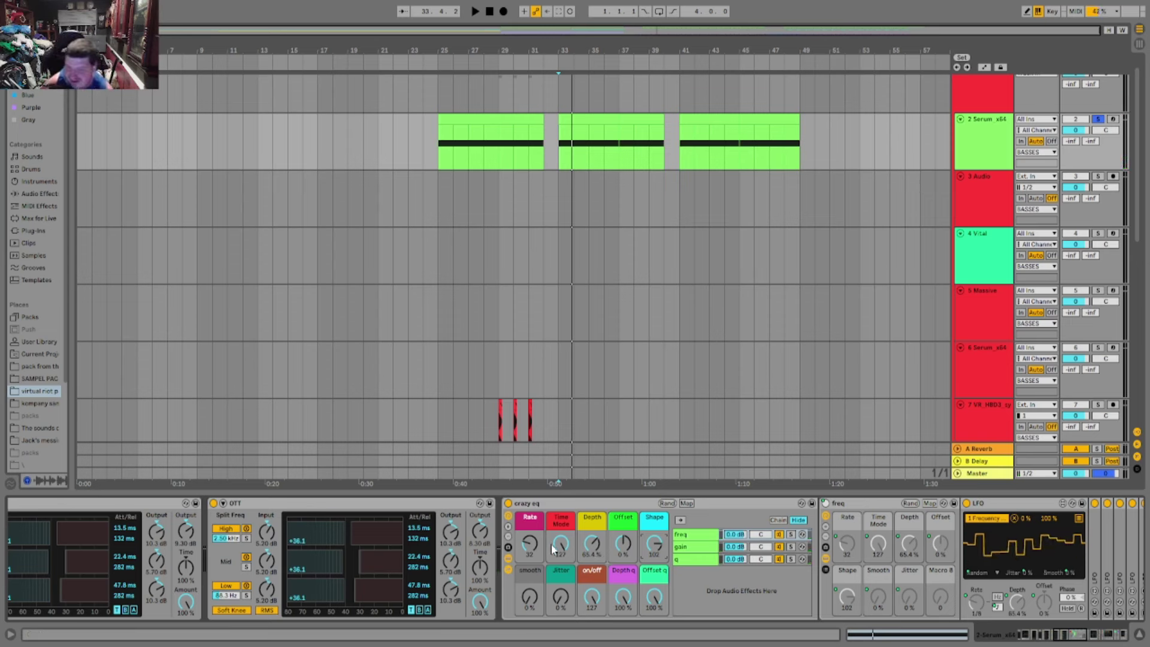
- Sweep the crazy eq rack's Rate during playback and set it to 30
left_click_drag(530, 543, 529, 527)
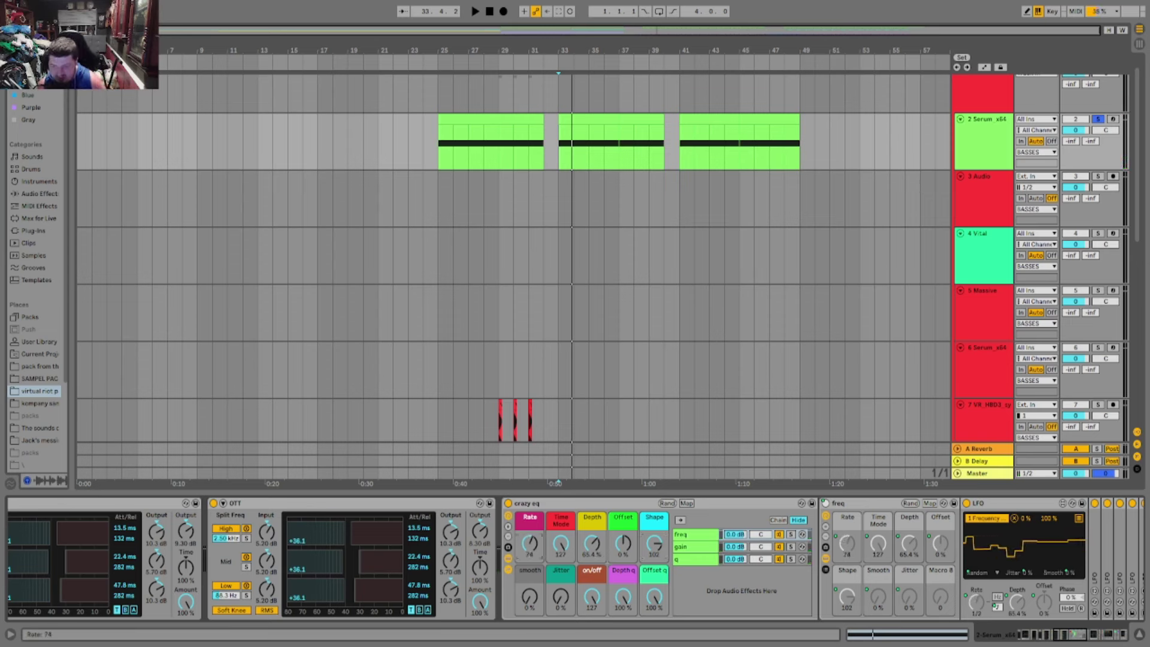
key("space")
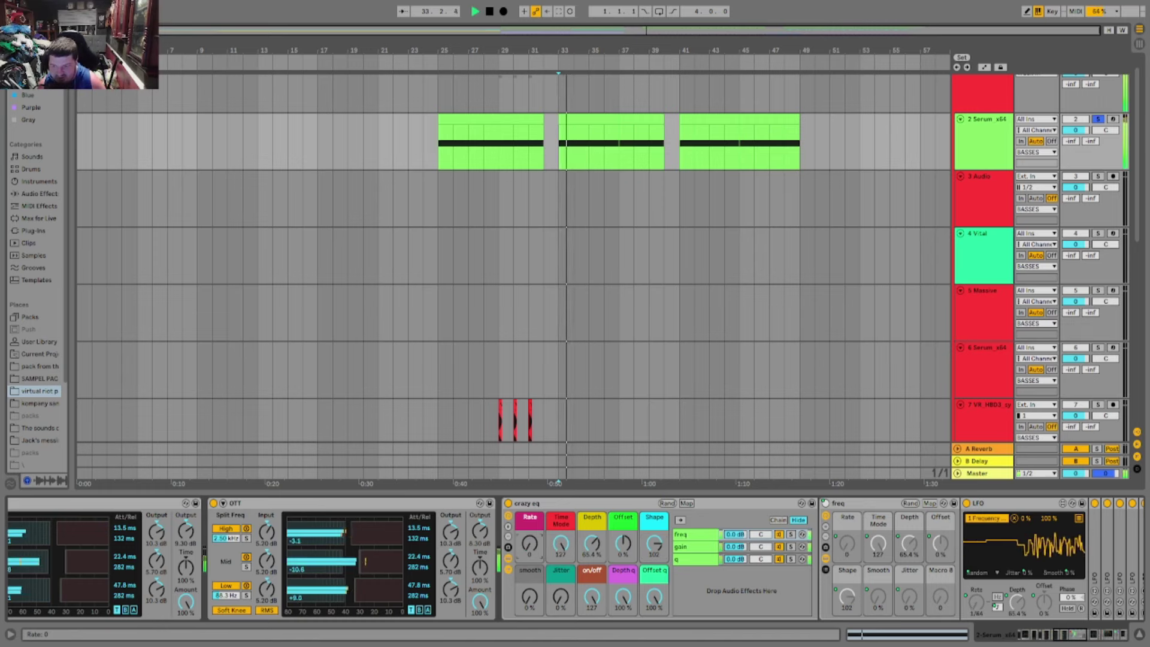
left_click_drag(529, 544, 529, 522)
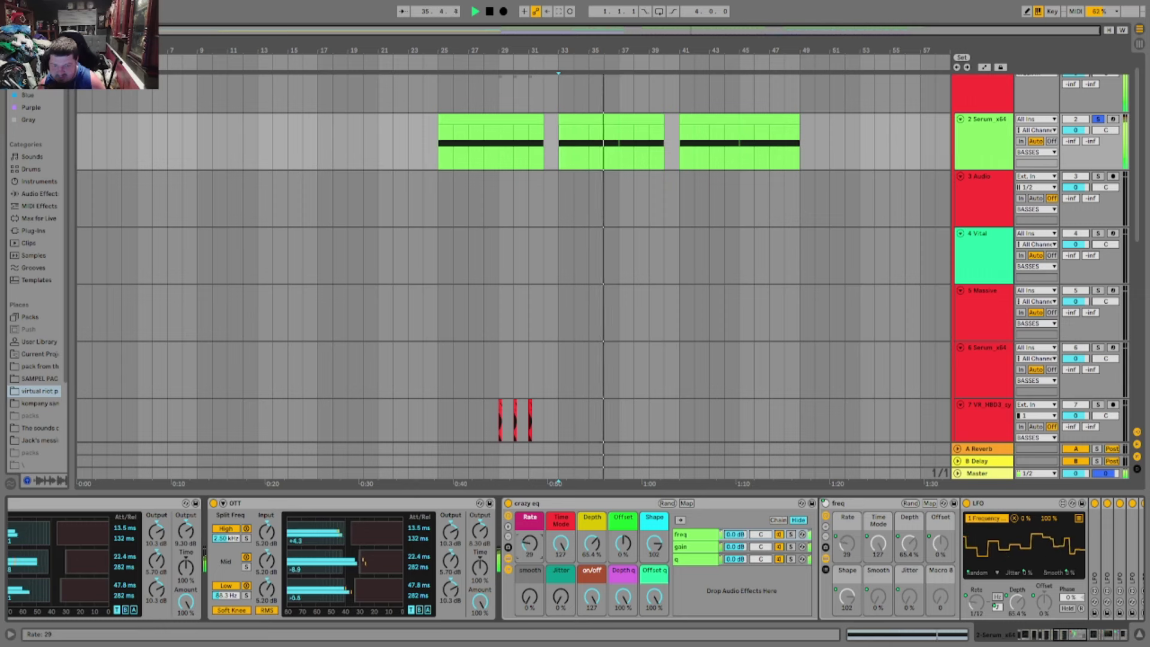
left_click_drag(529, 543, 529, 549)
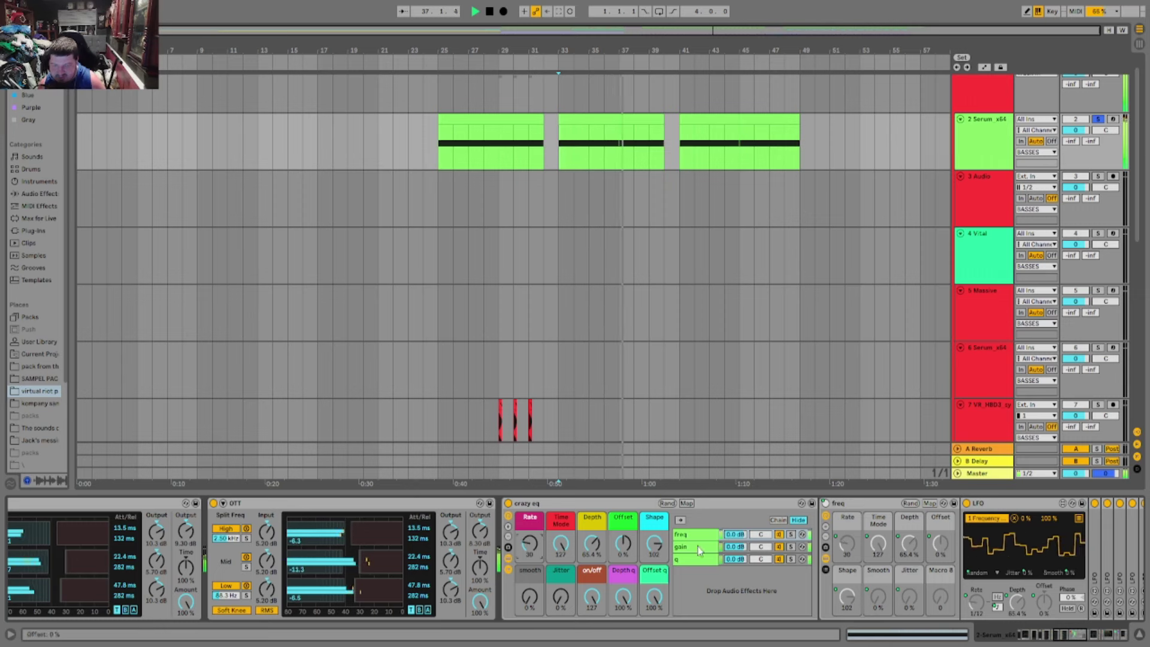
left_click(1070, 639)
left_click_drag(1068, 639, 1074, 639)
key("space")
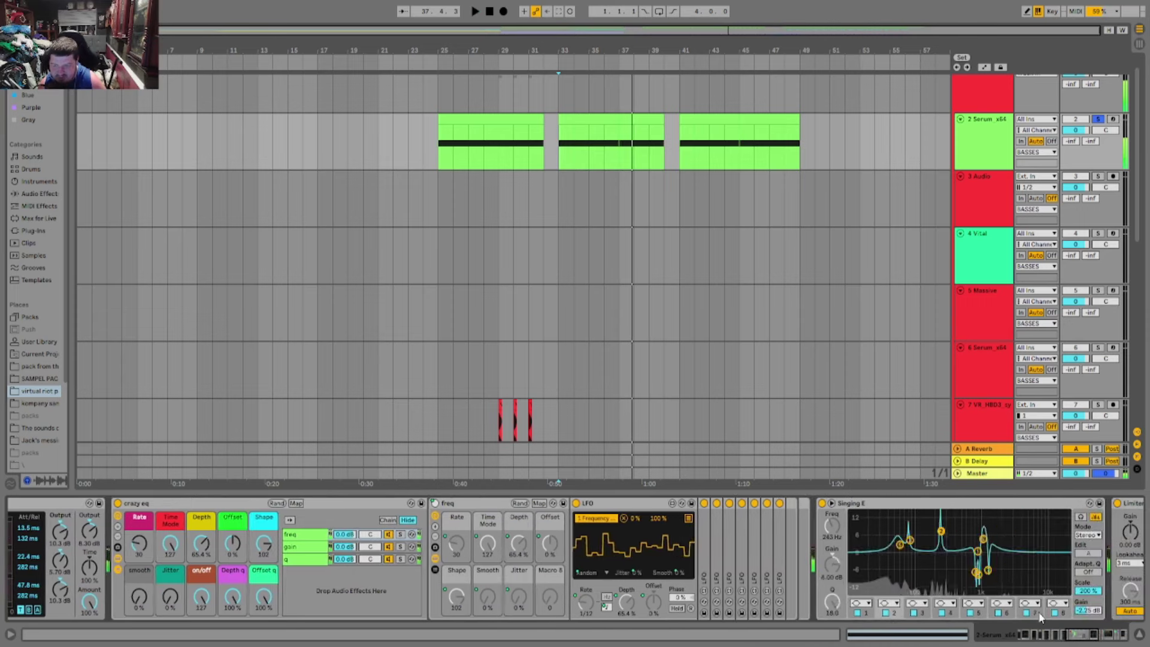
- Set the crazy eq rack's smooth to 26 % and Offset q to -21 %, and play the bass
left_click(1088, 639)
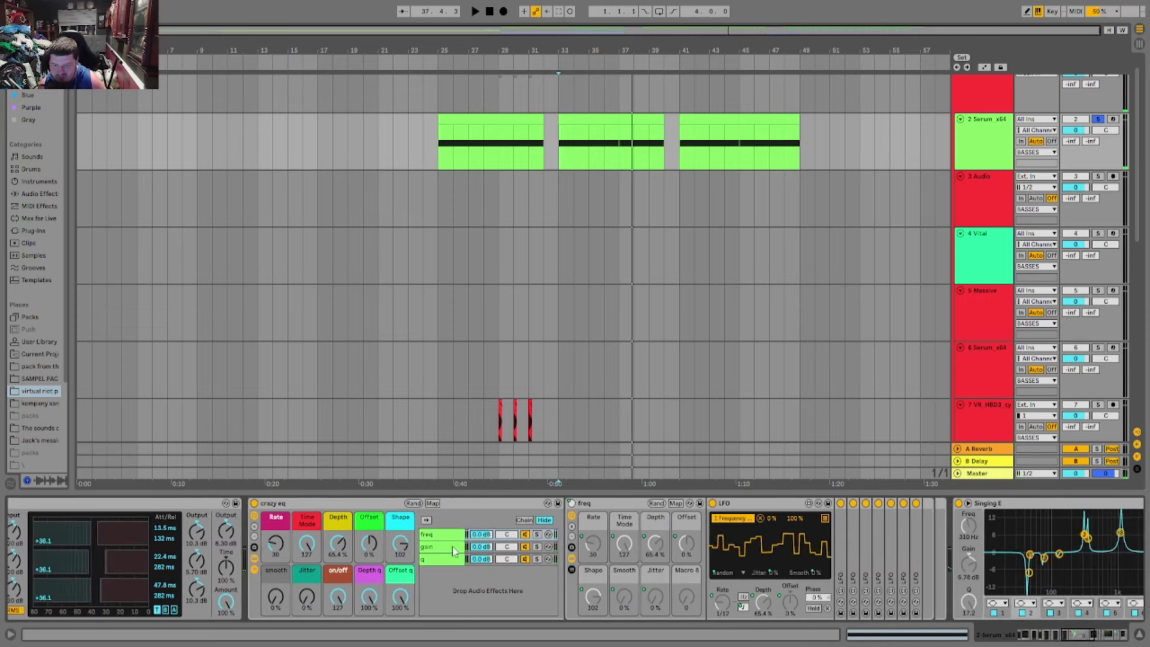
left_click_drag(290, 608, 290, 605)
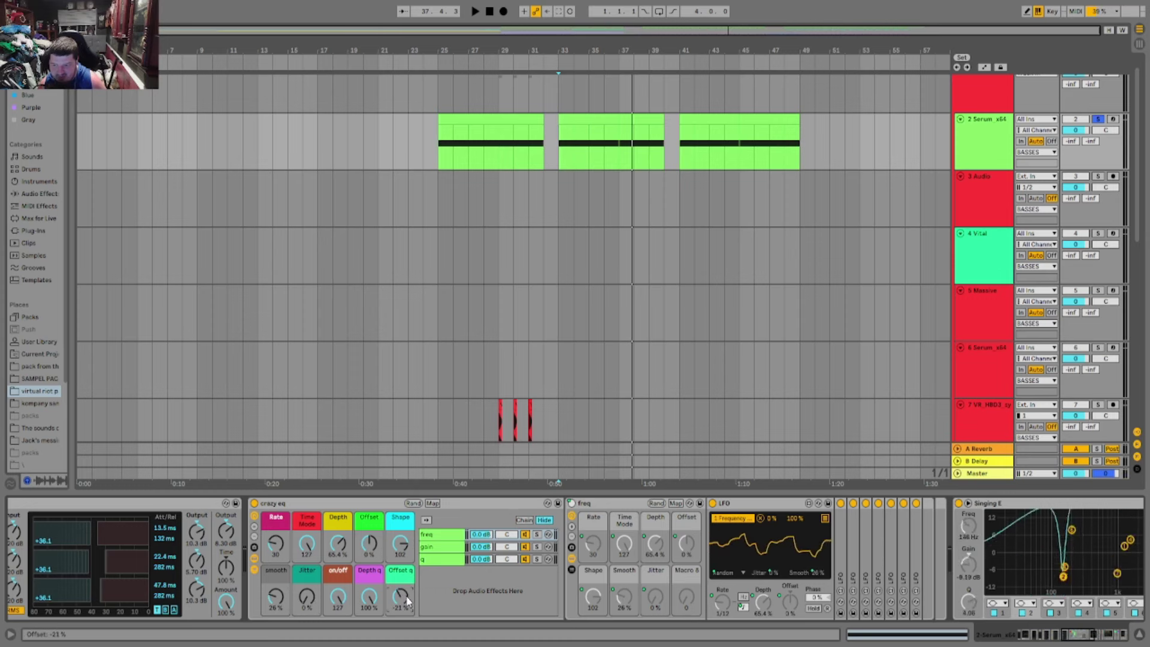
key("space")
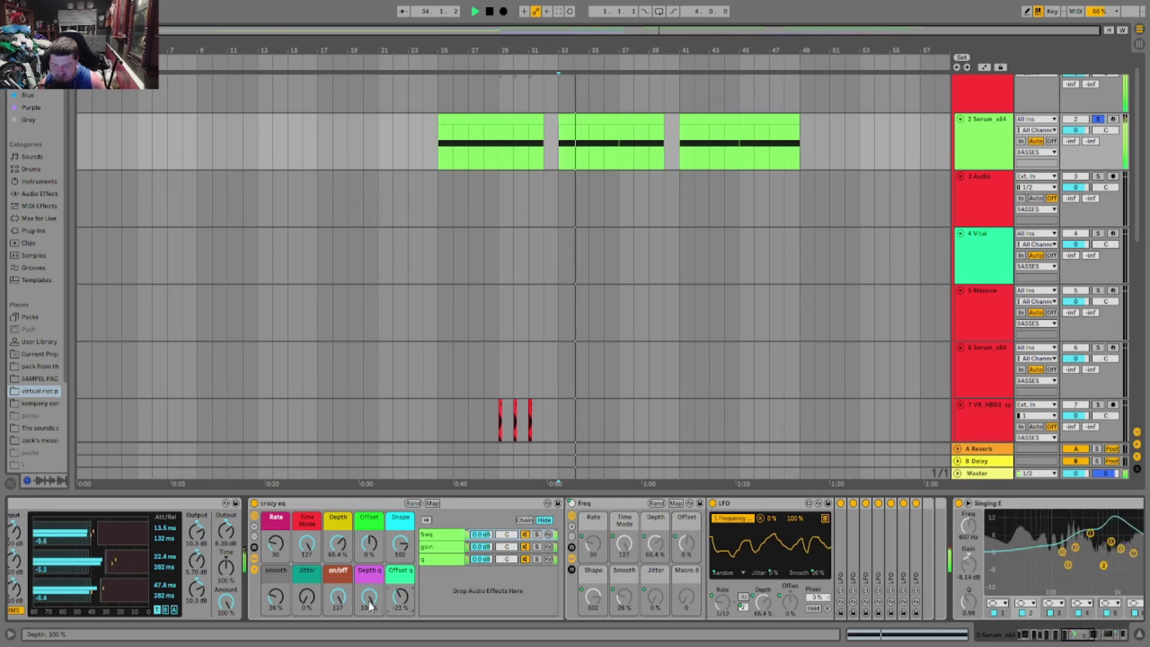
- Set the crazy eq rack's Depth q to 35.4 % and Rate to 33 during playback, and stop the transport
left_click_drag(369, 607, 370, 639)
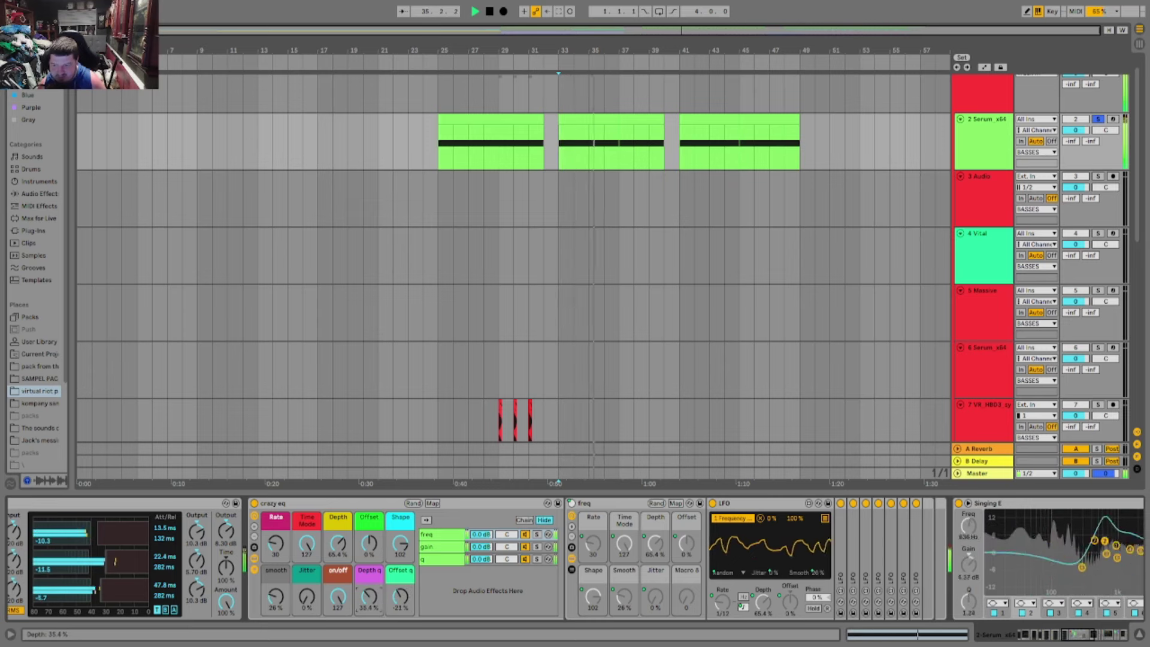
left_click_drag(275, 551, 275, 535)
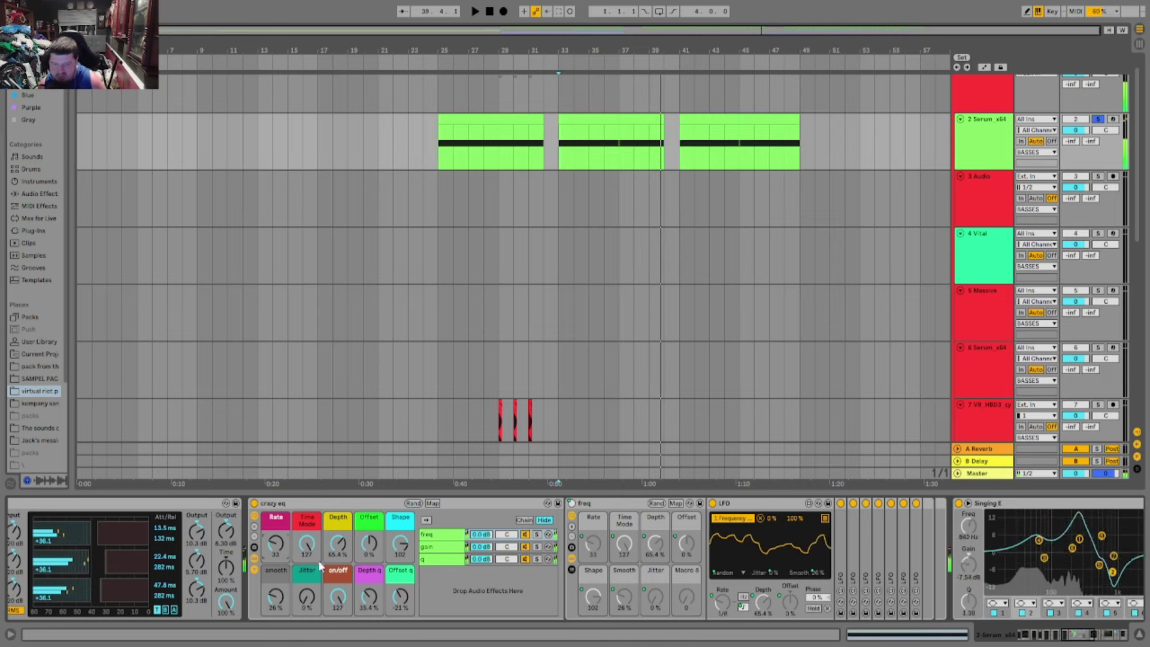
key("space")
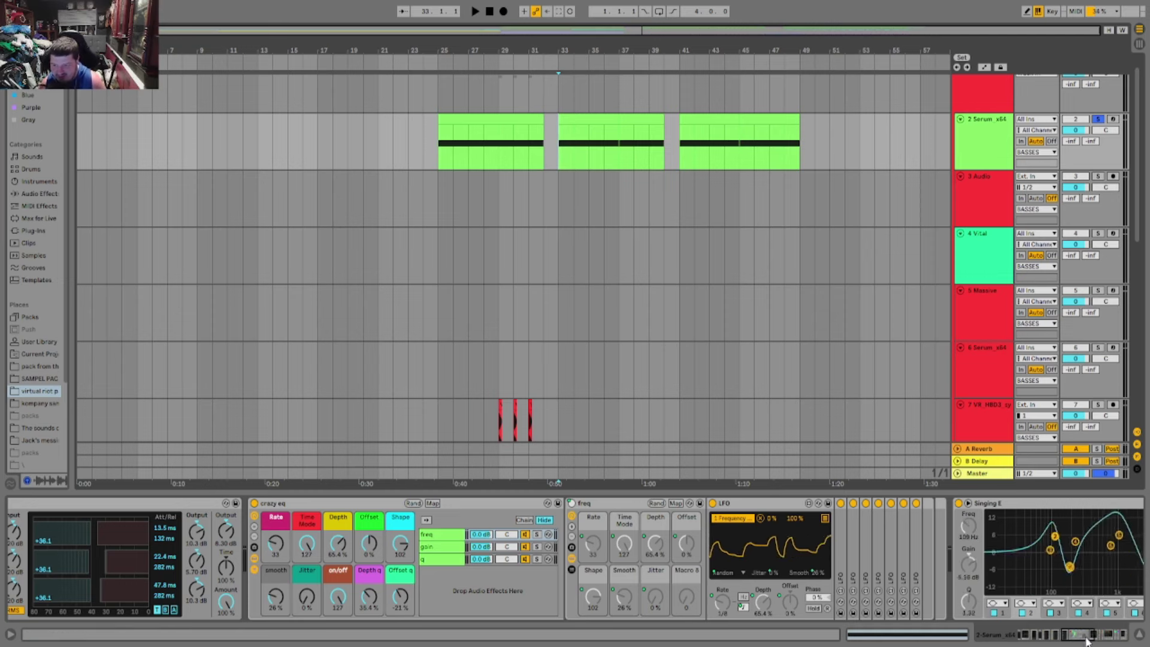
mouse_move(1085, 638)
left_mouse_down()
mouse_move(1040, 636)
mouse_move(1081, 639)
left_mouse_up()
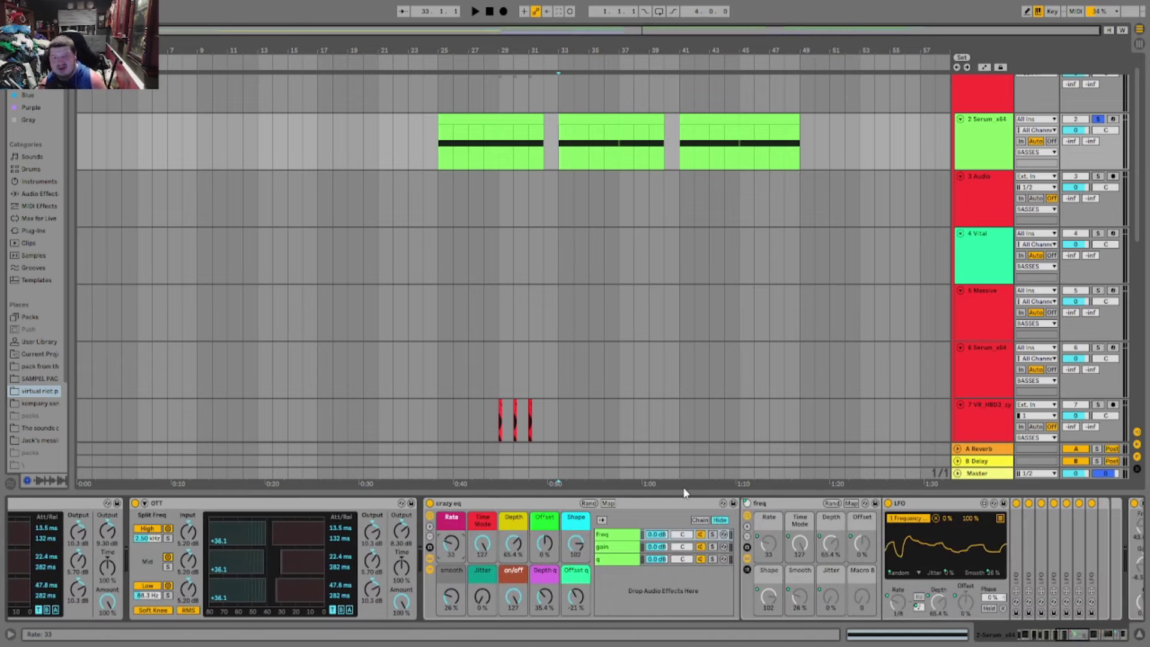